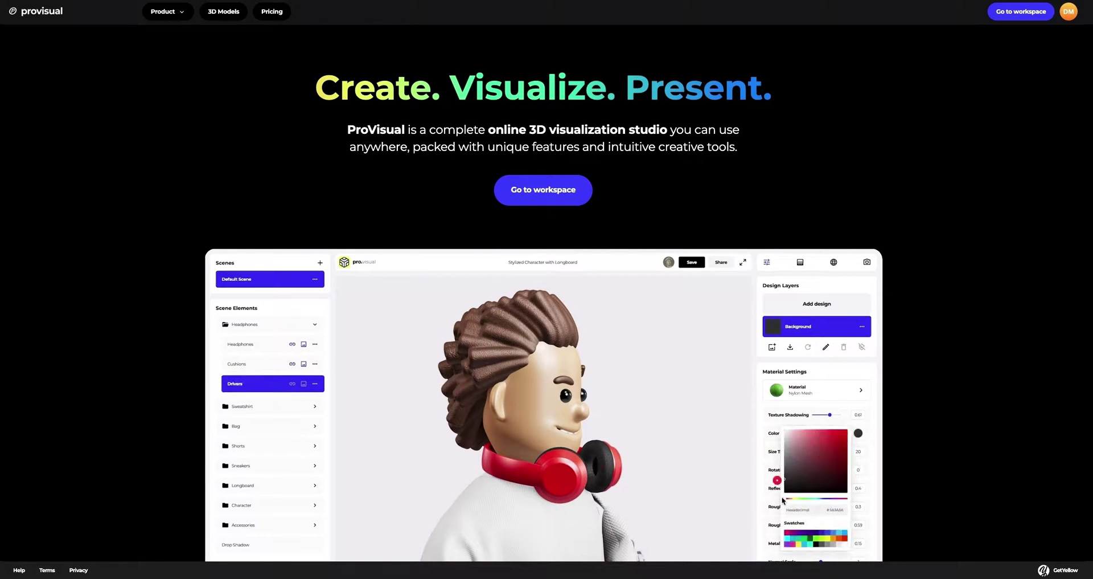
Open the 3D Models gallery and scroll down to the T Shirt Mockup, Casual Style card
left_click(223, 11)
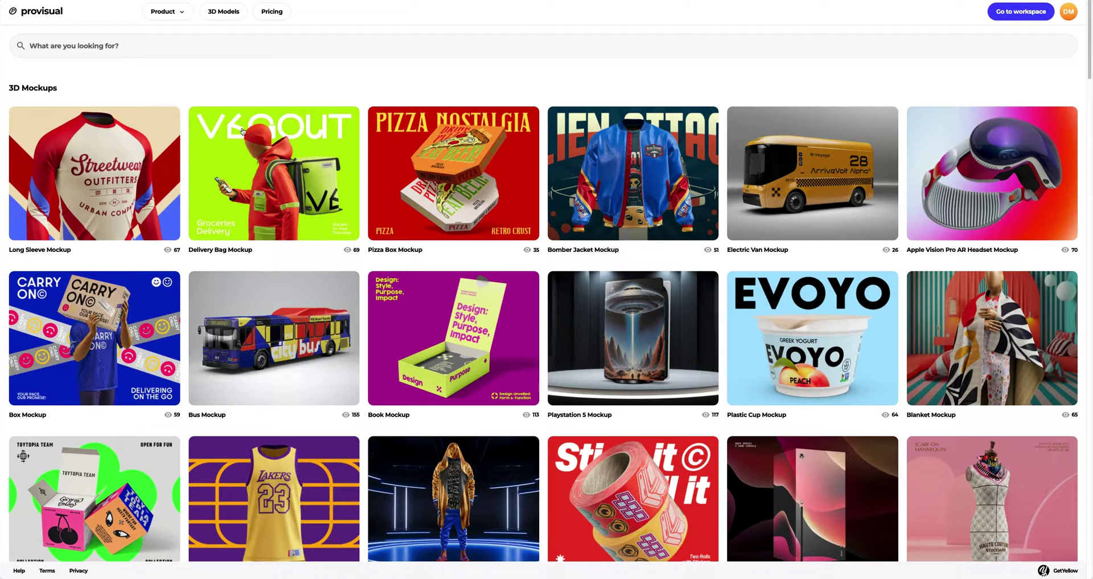
scroll(242, 134, "down", 7)
scroll(243, 165, "down", 8)
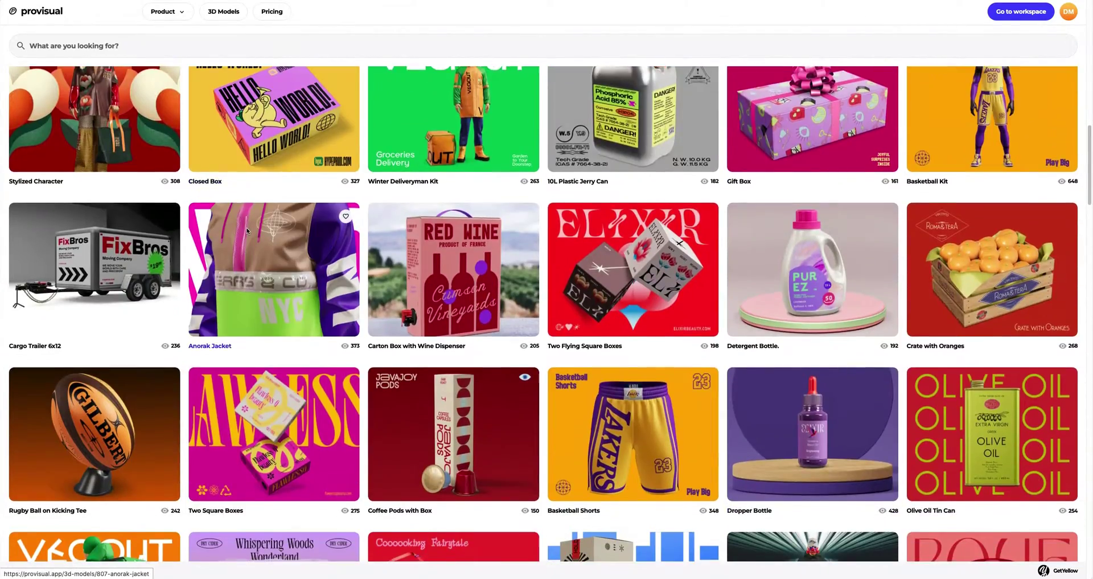
scroll(247, 224, "down", 5)
scroll(247, 233, "down", 8)
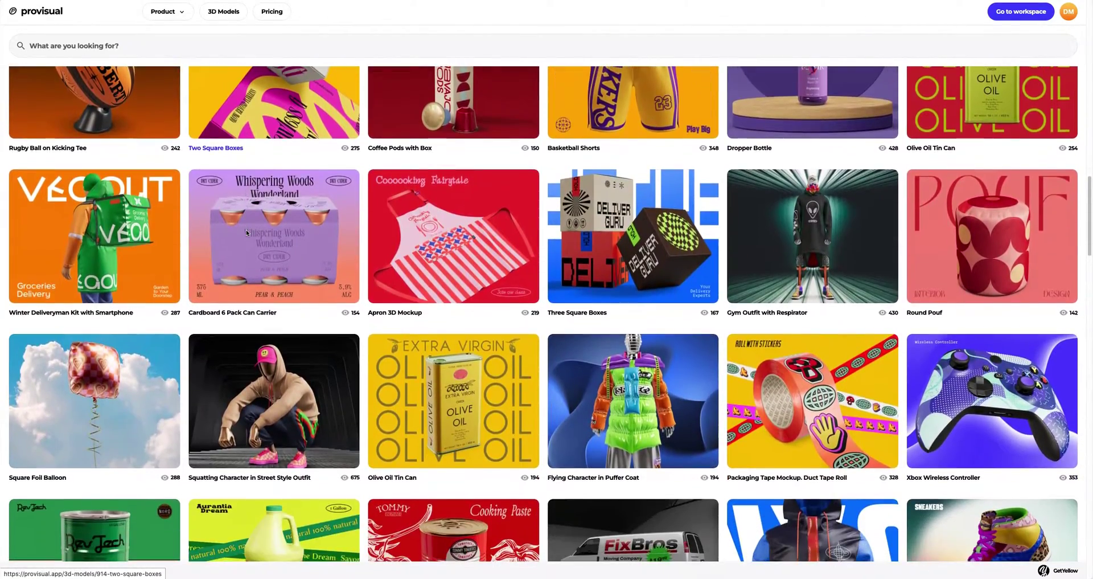
scroll(246, 233, "down", 4)
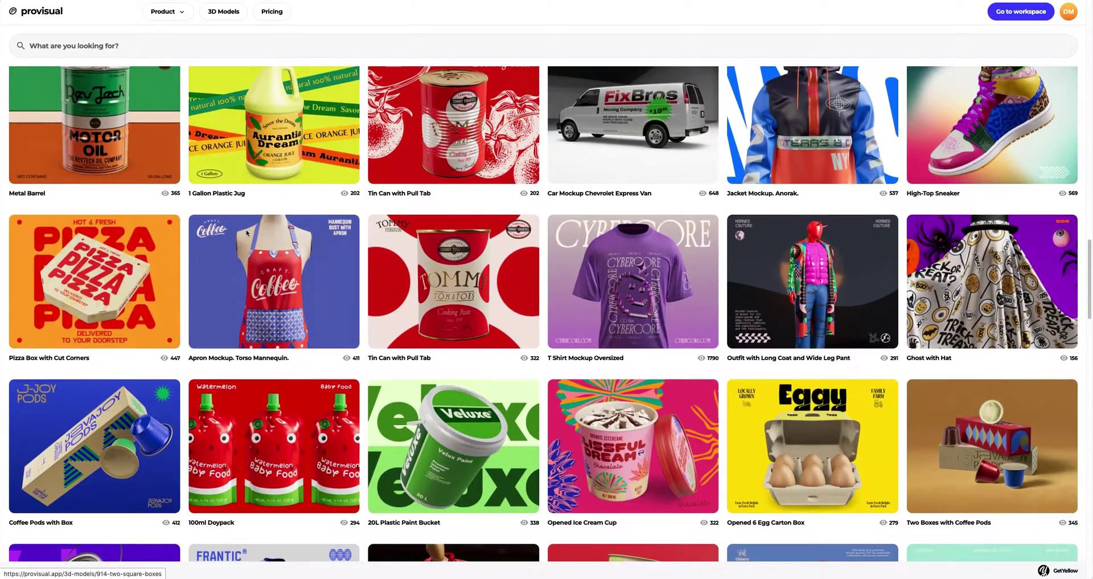
scroll(246, 233, "down", 12)
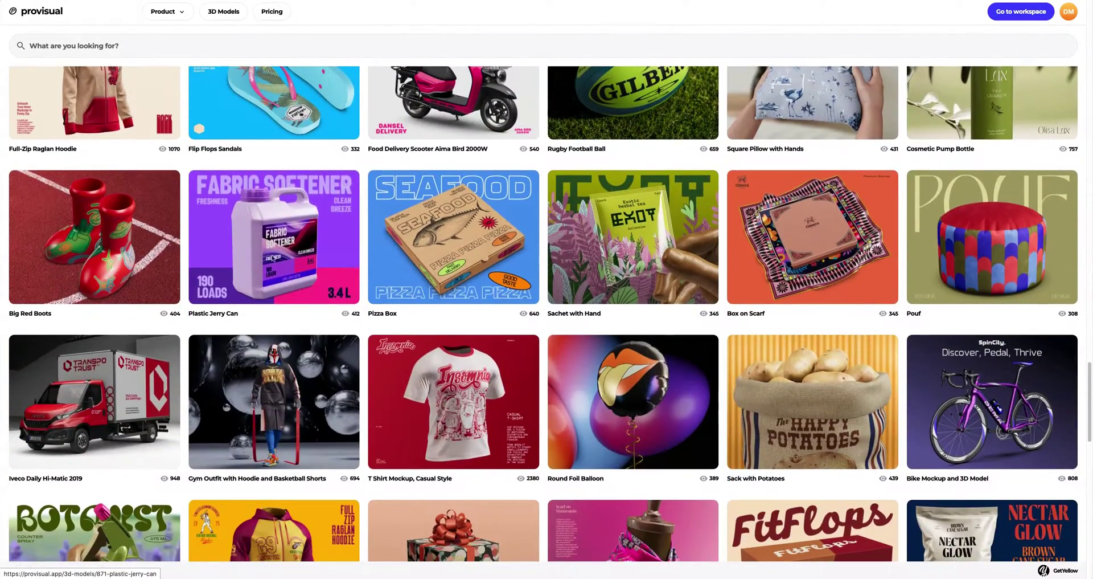
Browse the T Shirt Mockup, Casual Style preview images, then create a project from it
left_click(442, 409)
left_click(494, 380)
left_click(521, 381)
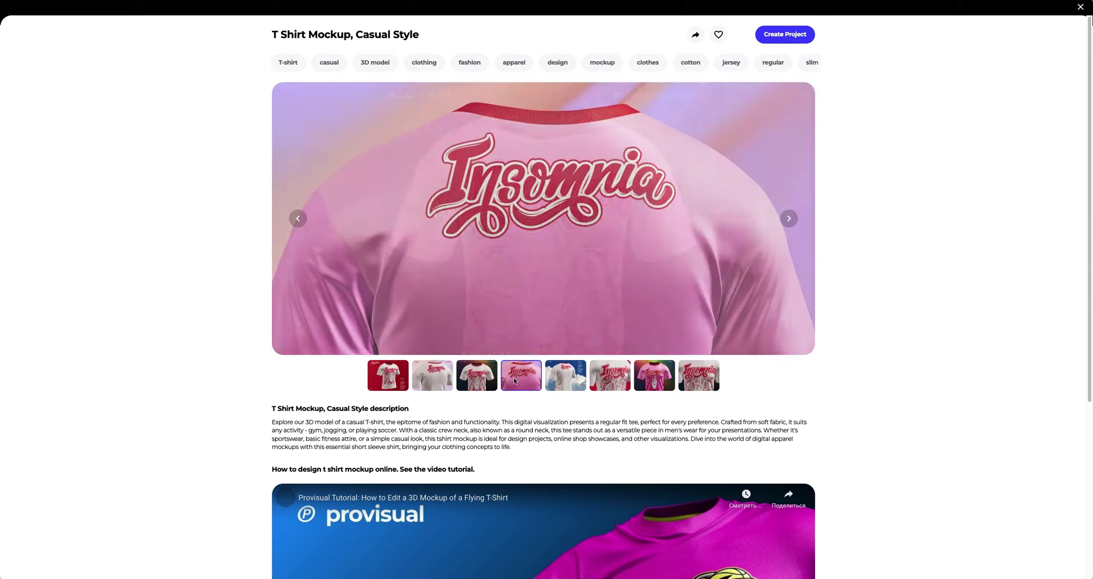
left_click(556, 381)
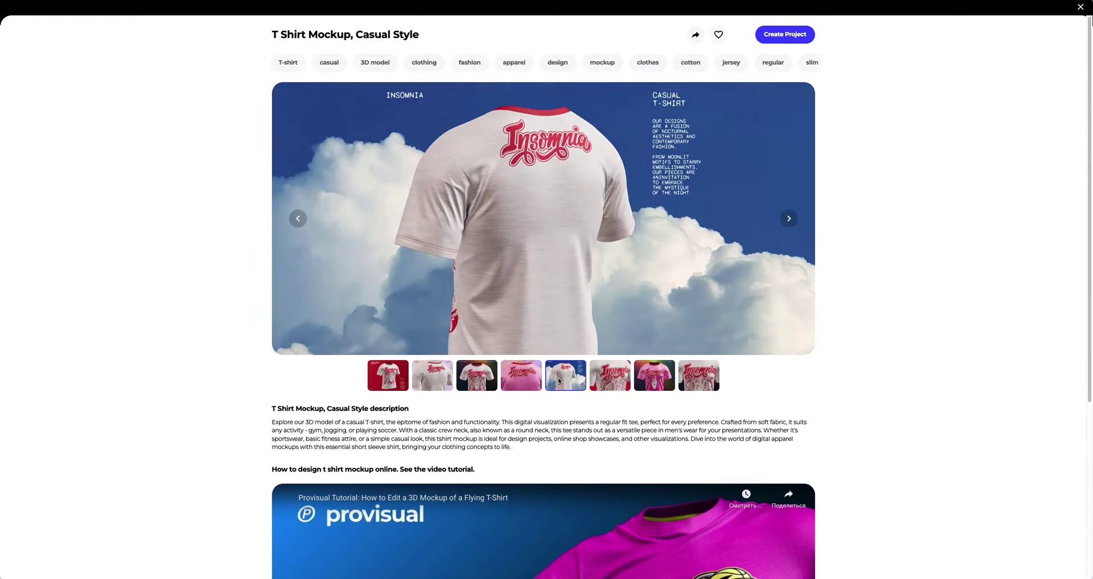
left_click(597, 382)
left_click(640, 386)
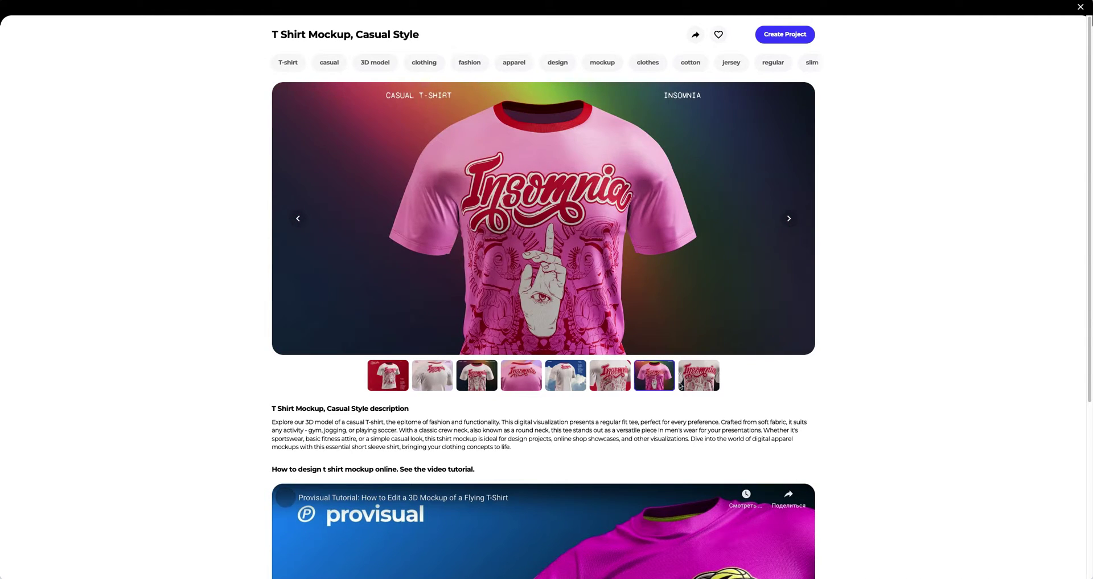
left_click(682, 385)
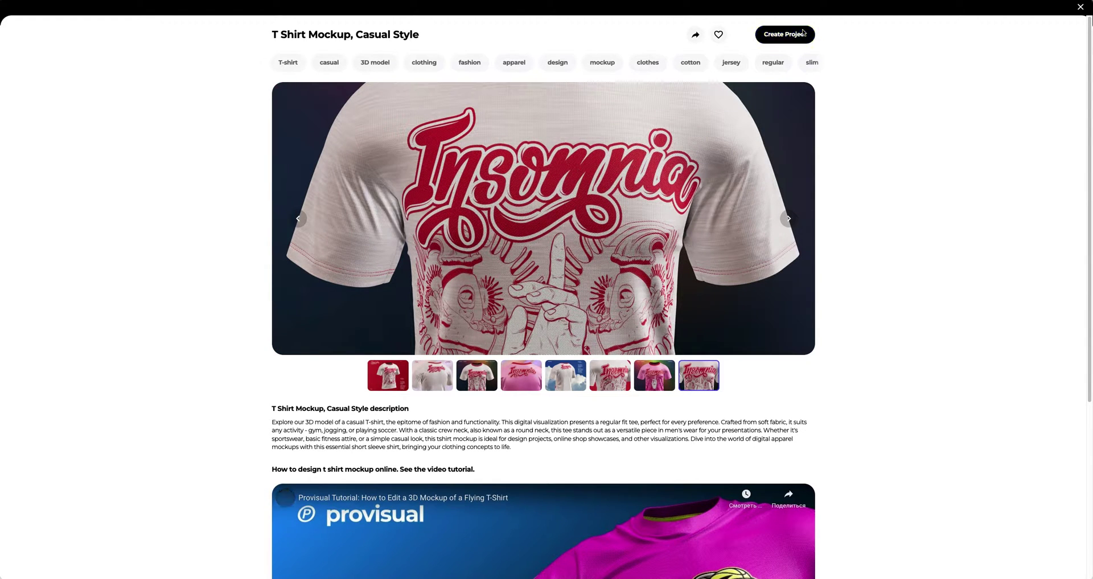
left_click(785, 35)
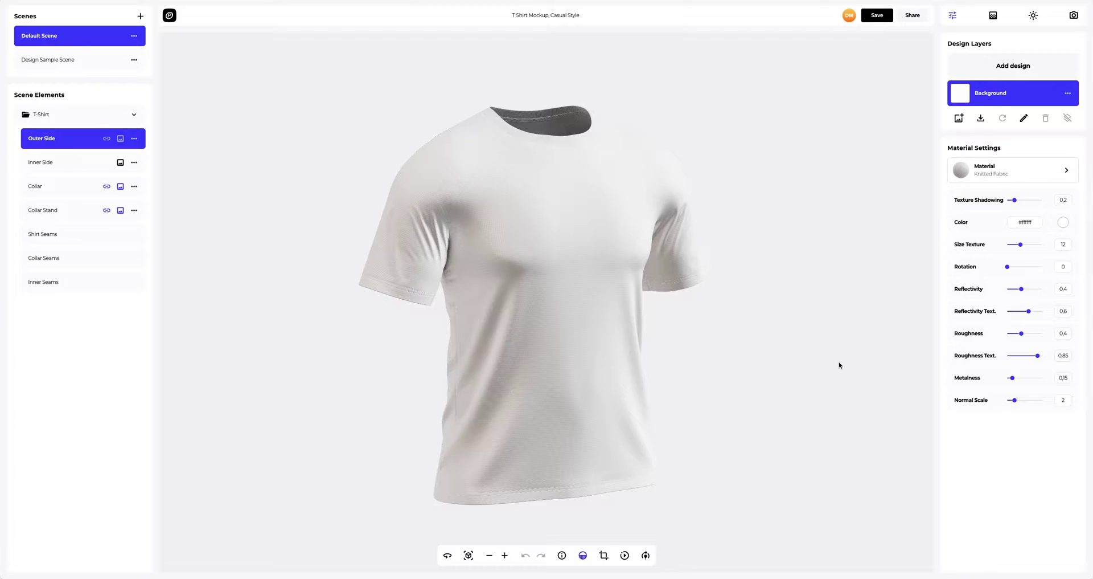
left_click_drag(840, 366, 291, 390)
scroll(523, 216, "up", 5)
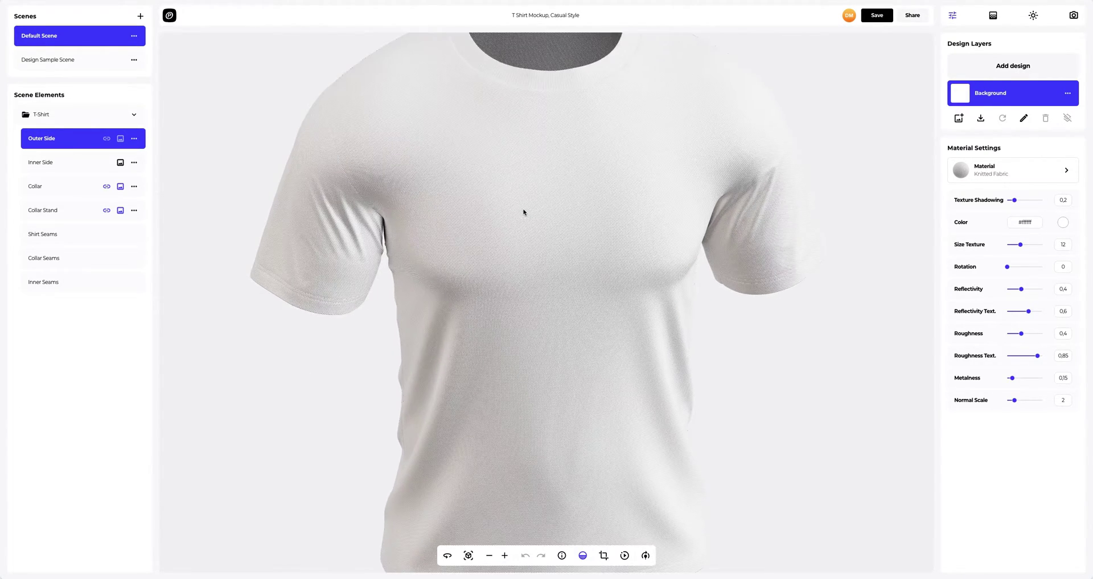
scroll(449, 295, "up", 5)
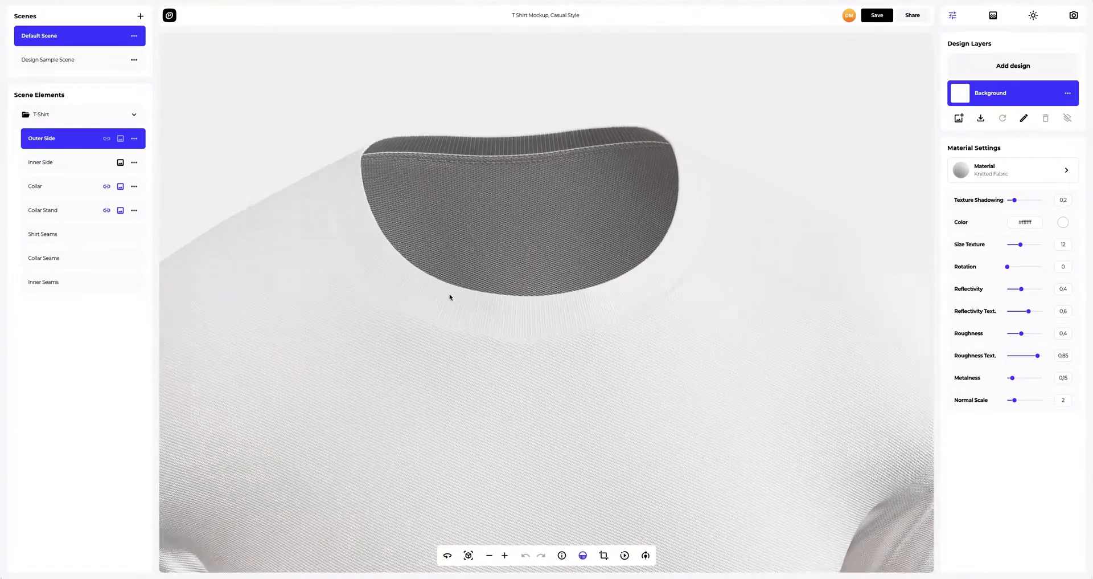
left_click_drag(464, 262, 313, 146)
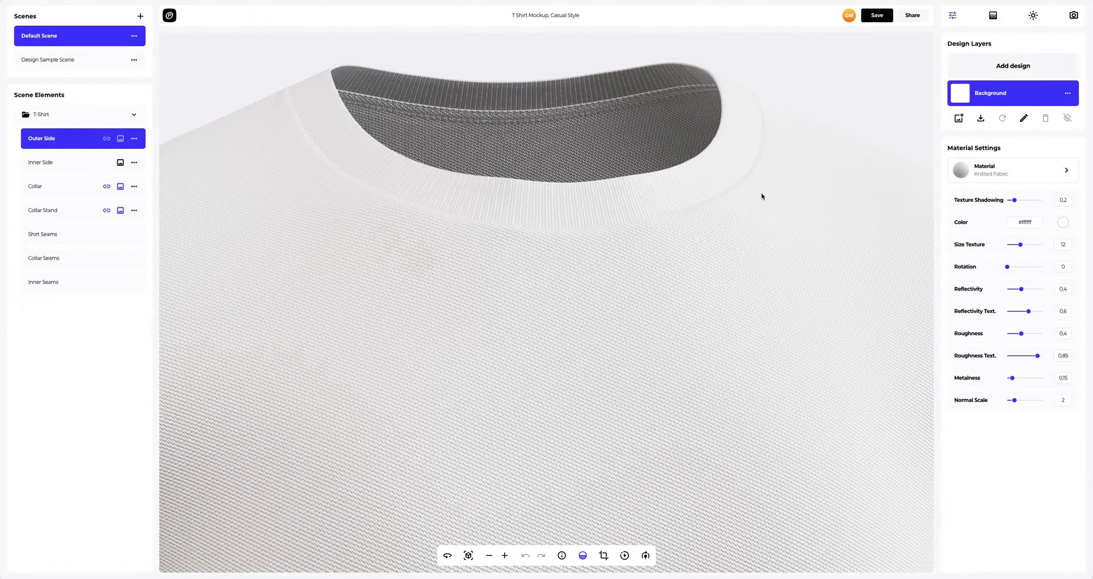
scroll(581, 257, "down", 2)
left_click_drag(576, 262, 535, 378)
scroll(459, 346, "up", 3)
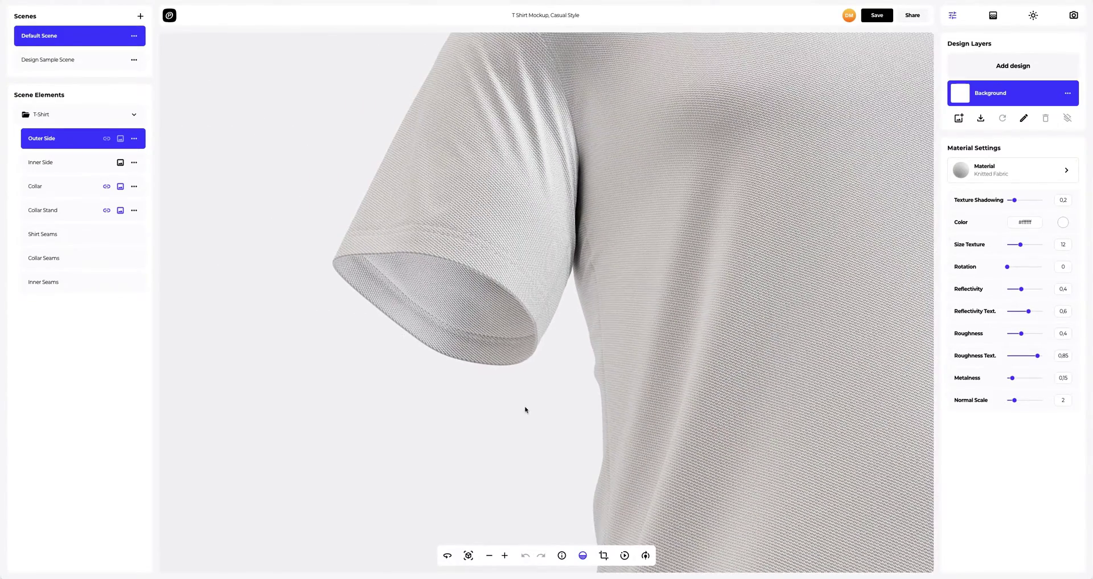
left_click(469, 555)
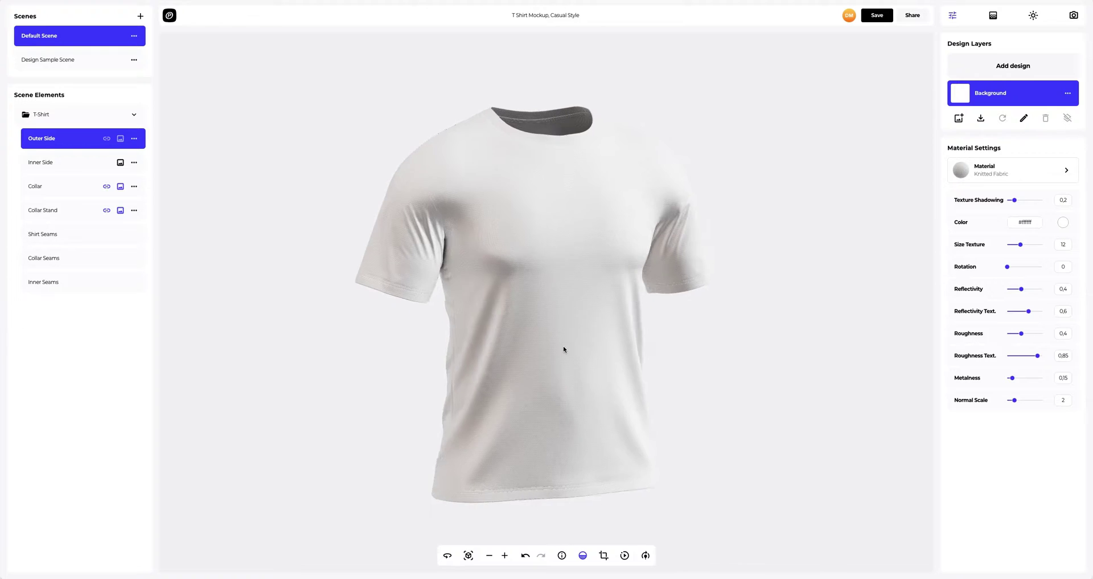
scroll(562, 357, "up", 1)
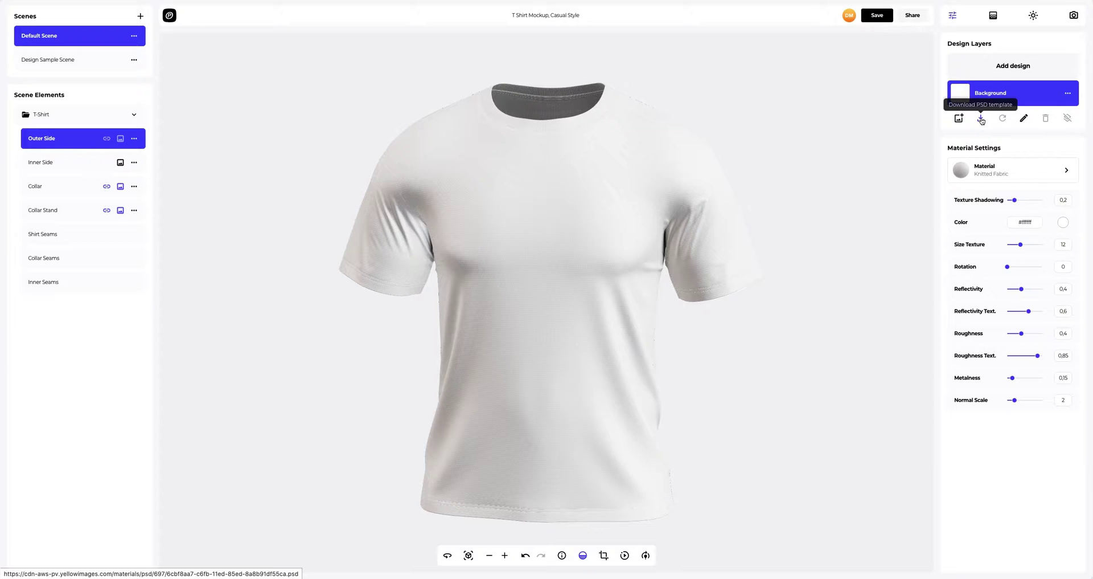
Load Front.png, position the red Insomnia artwork on the shirt's front panel, and save the design
left_click(1021, 65)
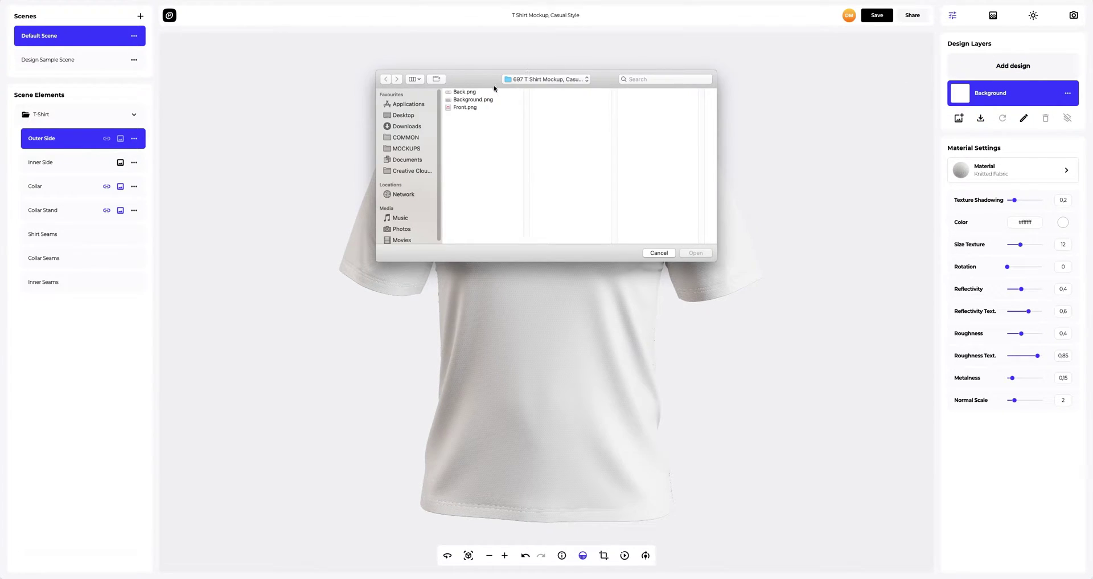
left_click(464, 108)
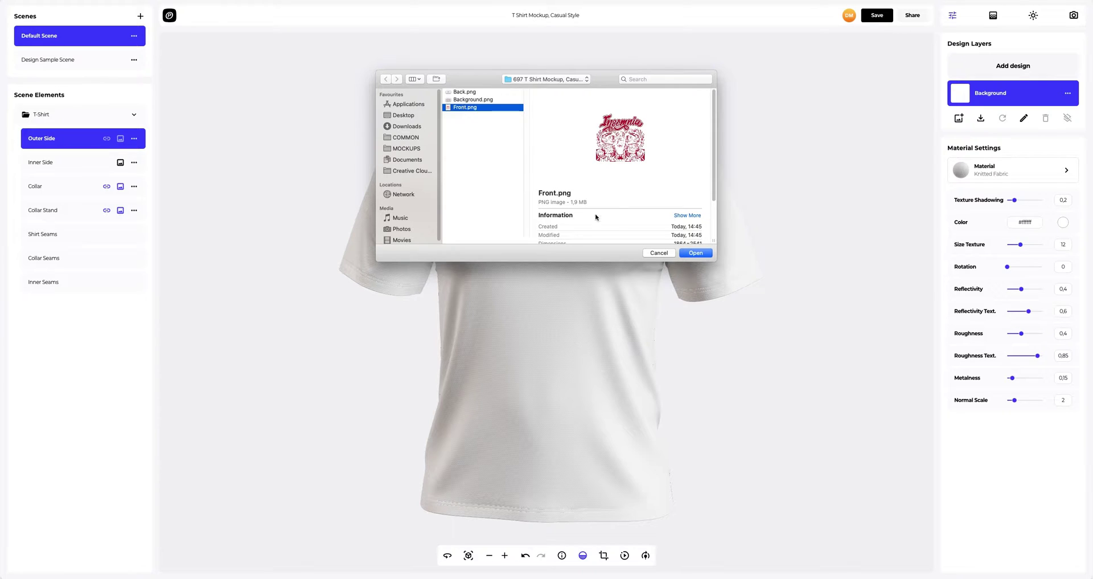
left_click(695, 252)
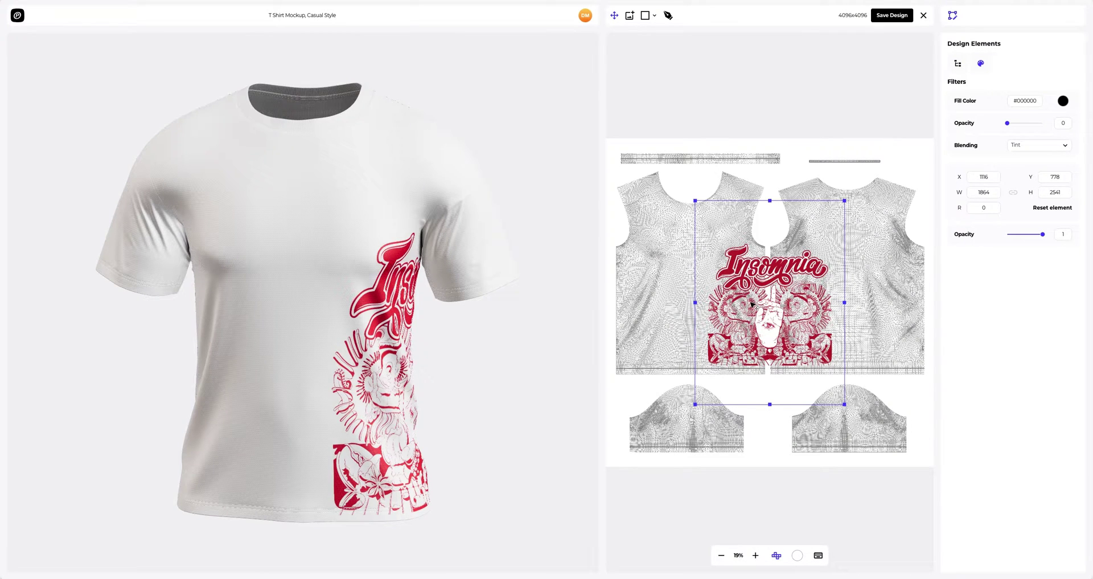
left_click_drag(740, 295, 673, 274)
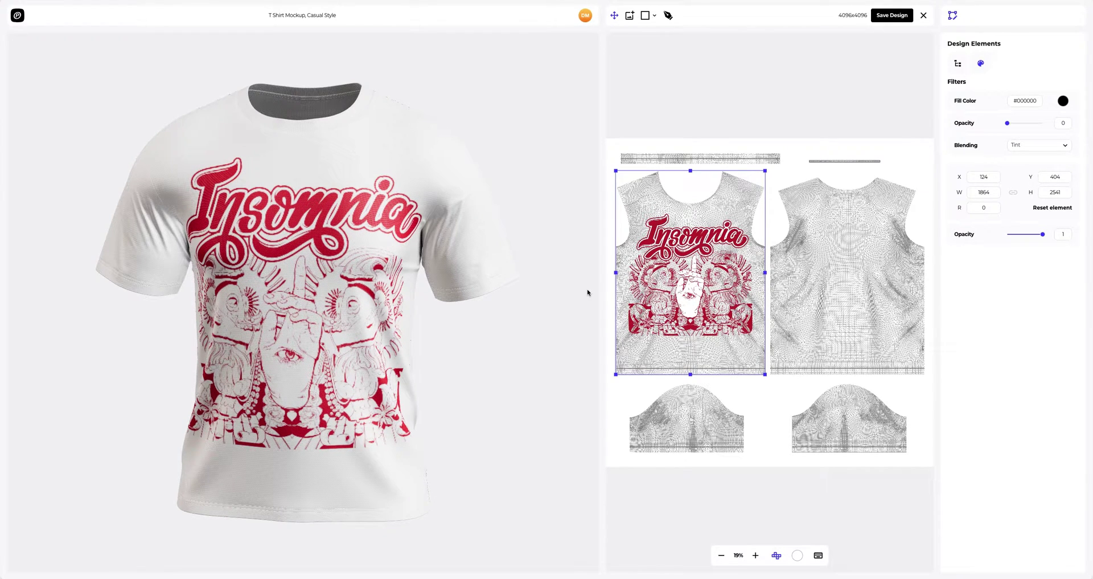
left_click_drag(407, 292, 460, 293)
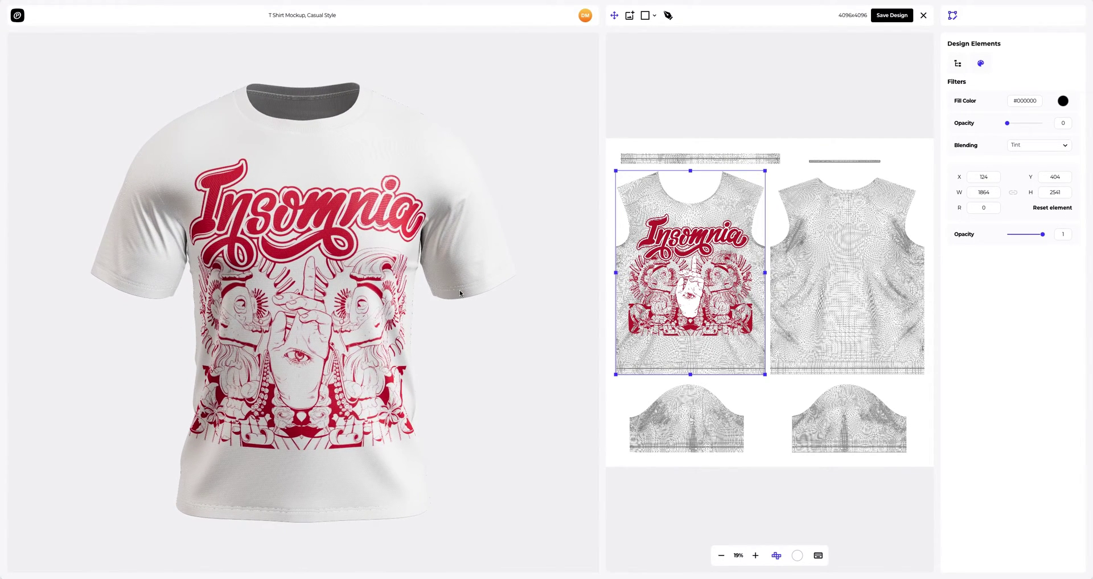
left_click(893, 15)
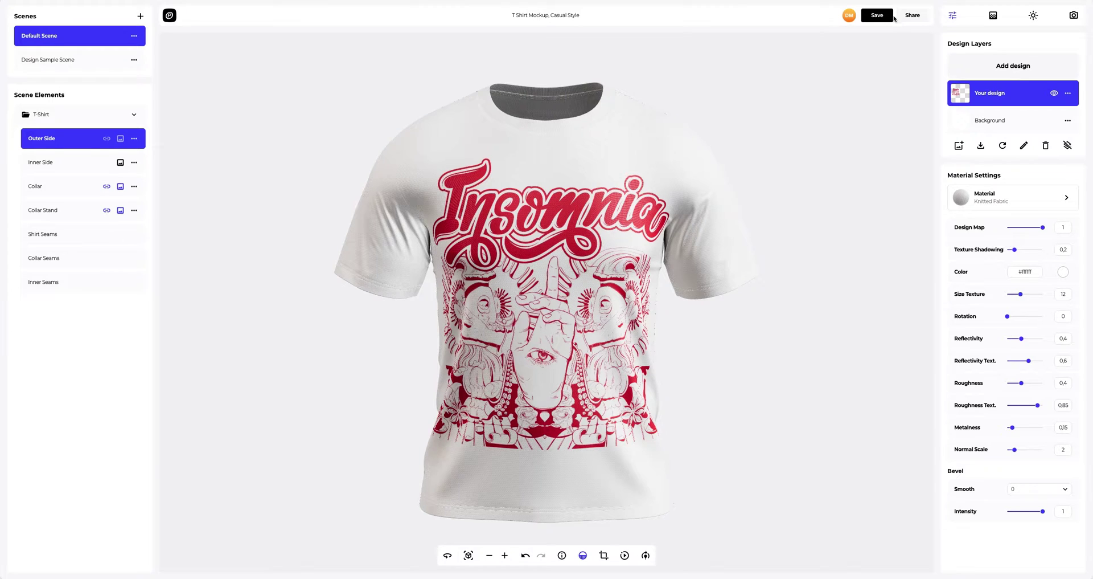
Add Back.png, move the Insomnia logo onto the shirt's upper back panel, and save
left_click_drag(757, 207, 483, 207)
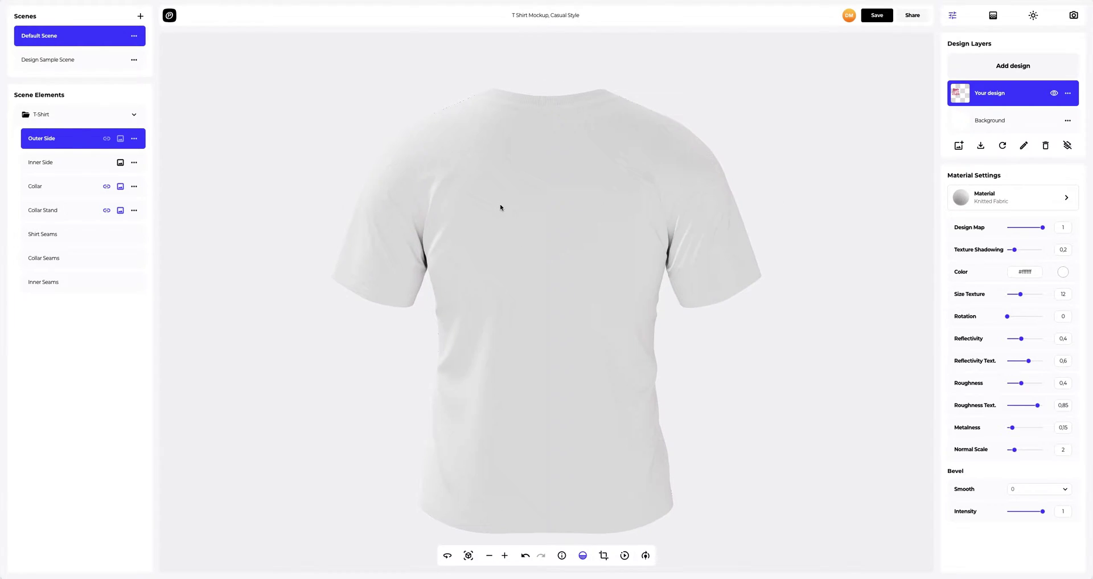
scroll(532, 185, "up", 5)
scroll(505, 262, "down", 3)
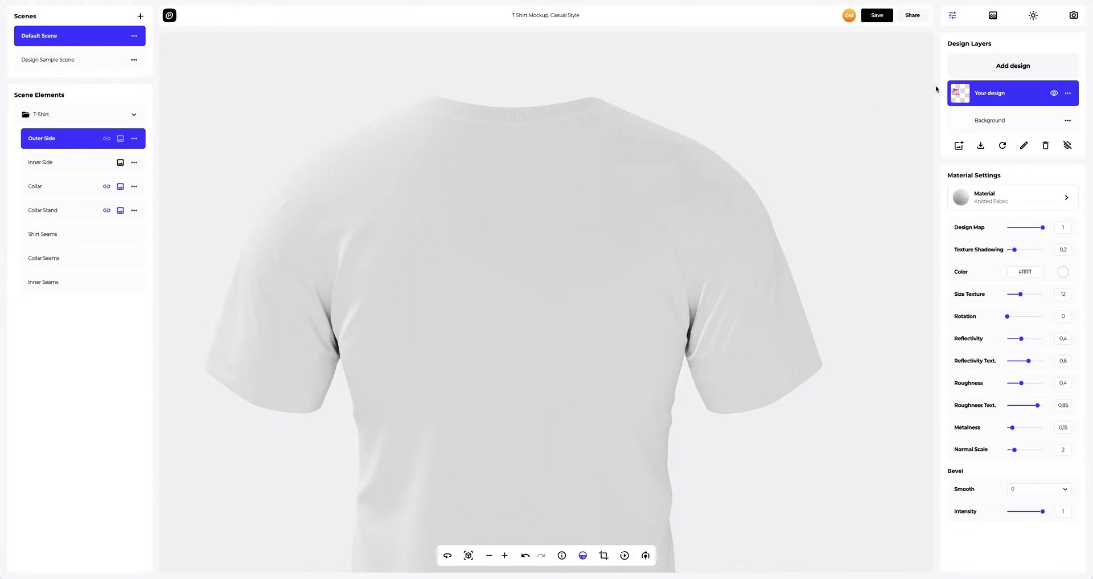
left_click(1009, 70)
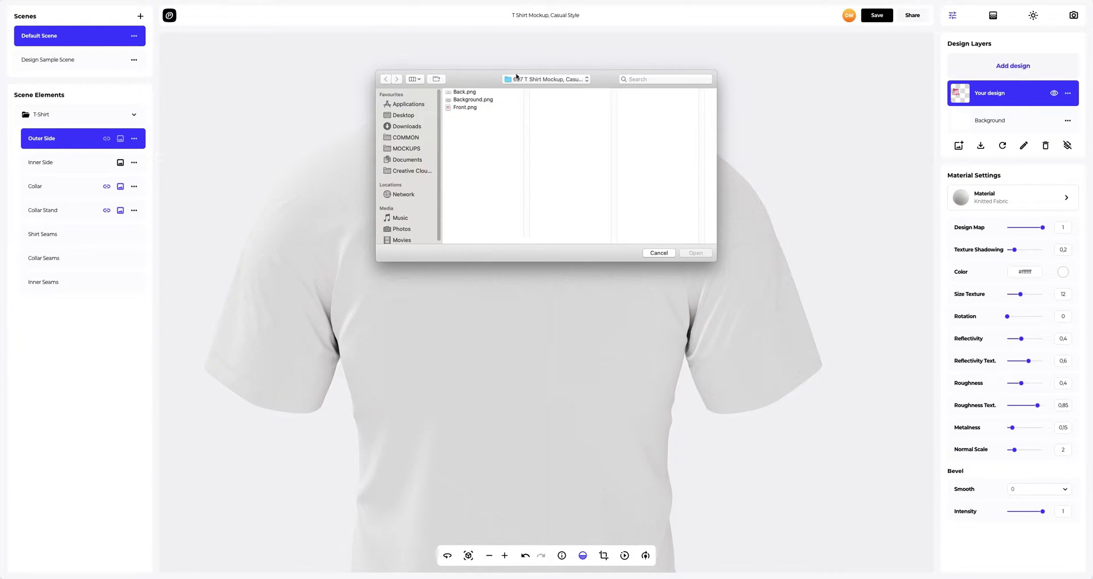
left_click(464, 92)
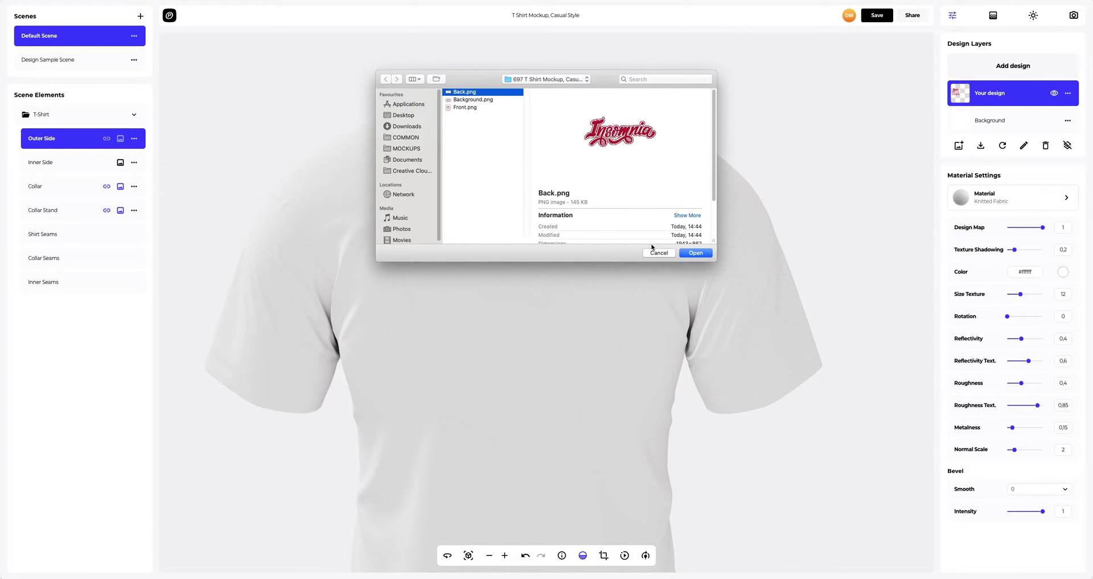
left_click(695, 252)
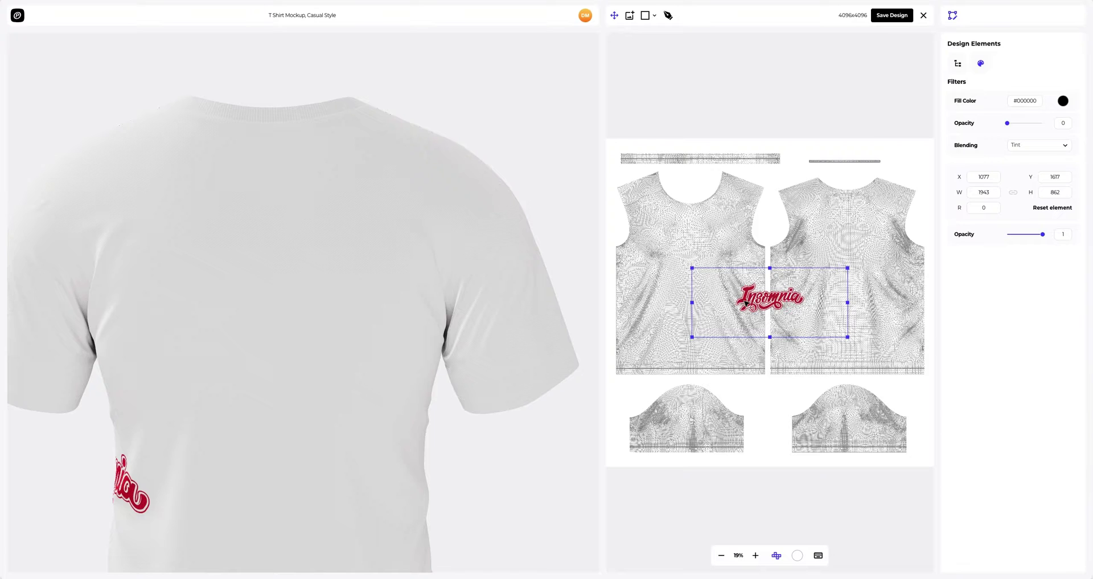
left_click_drag(756, 296, 827, 215)
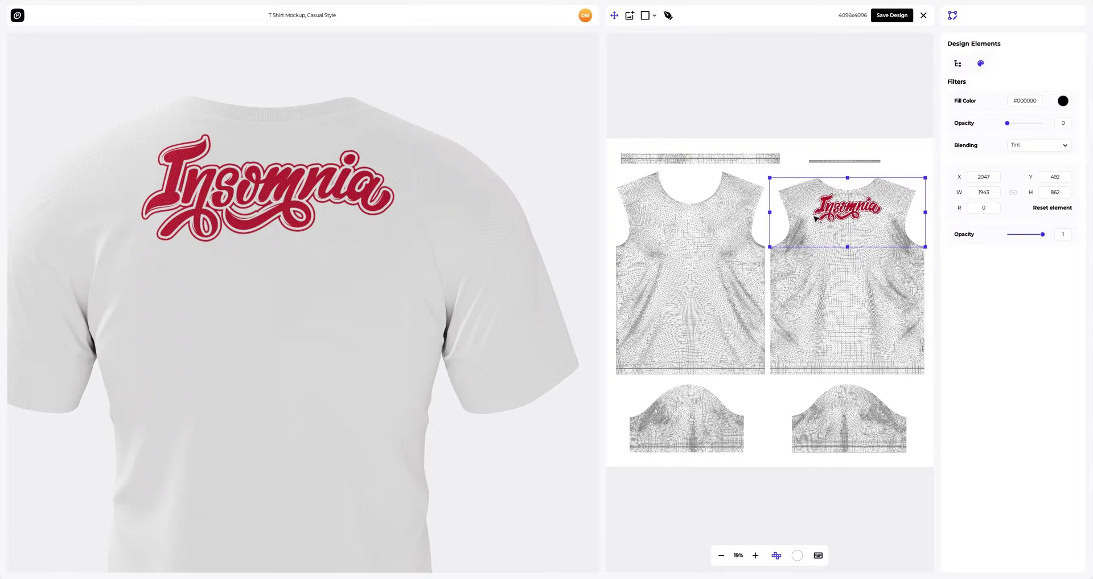
left_click_drag(228, 254, 14, 241)
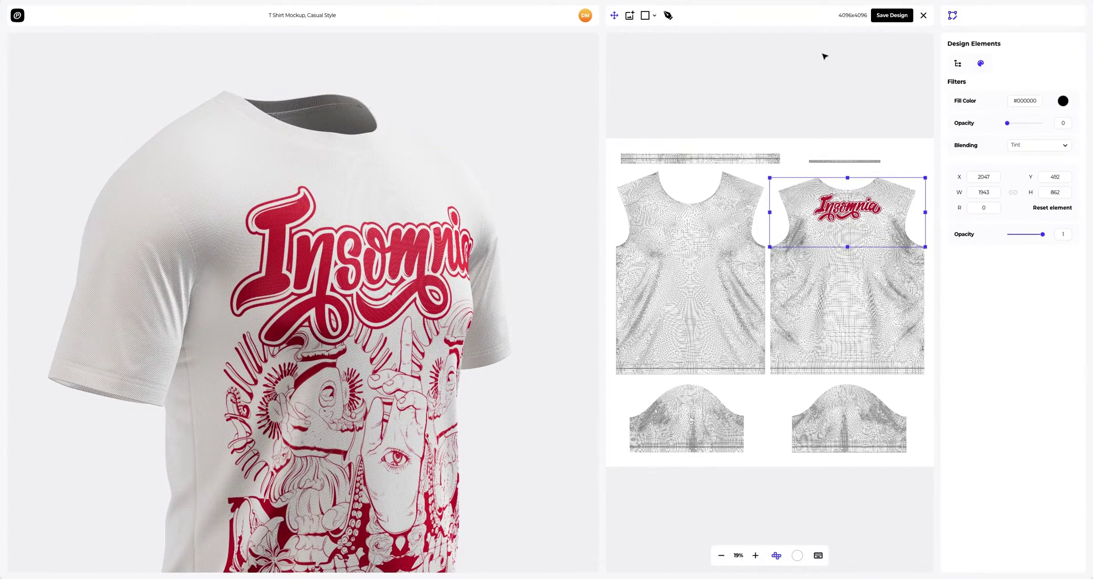
left_click(883, 24)
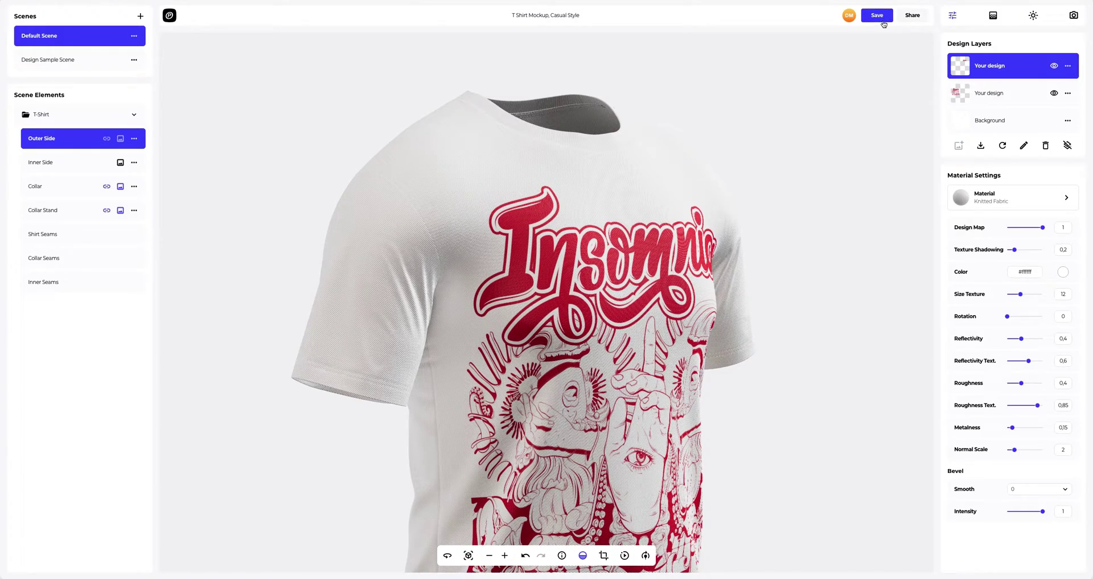
Select the shirt's Background layer and bring up its Fabric materials list, currently Knitted Fabric
left_click_drag(711, 181, 639, 178)
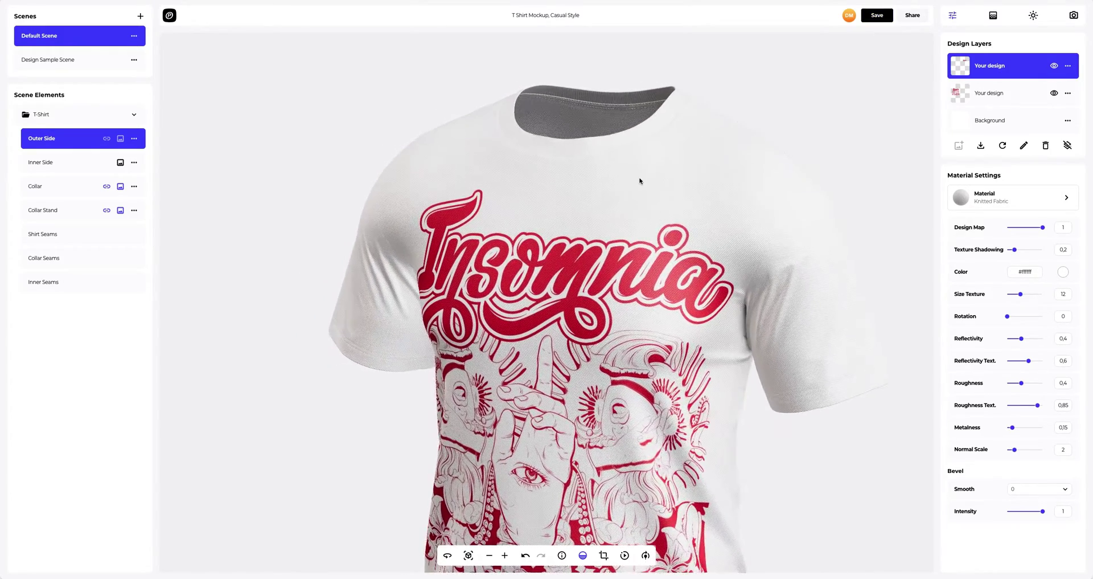
scroll(677, 185, "up", 5)
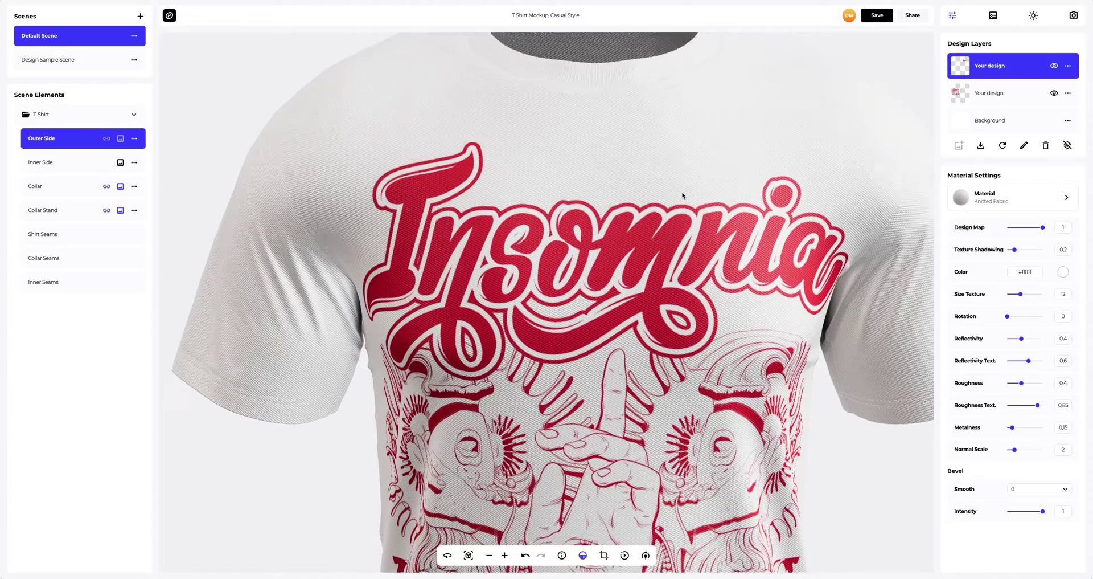
scroll(586, 283, "down", 3)
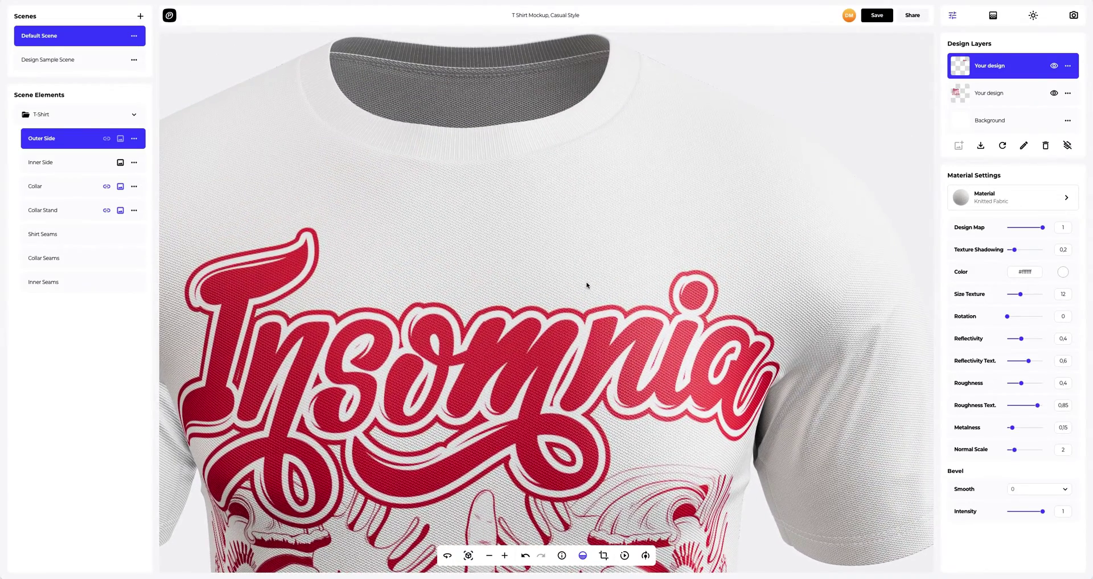
scroll(584, 286, "down", 1)
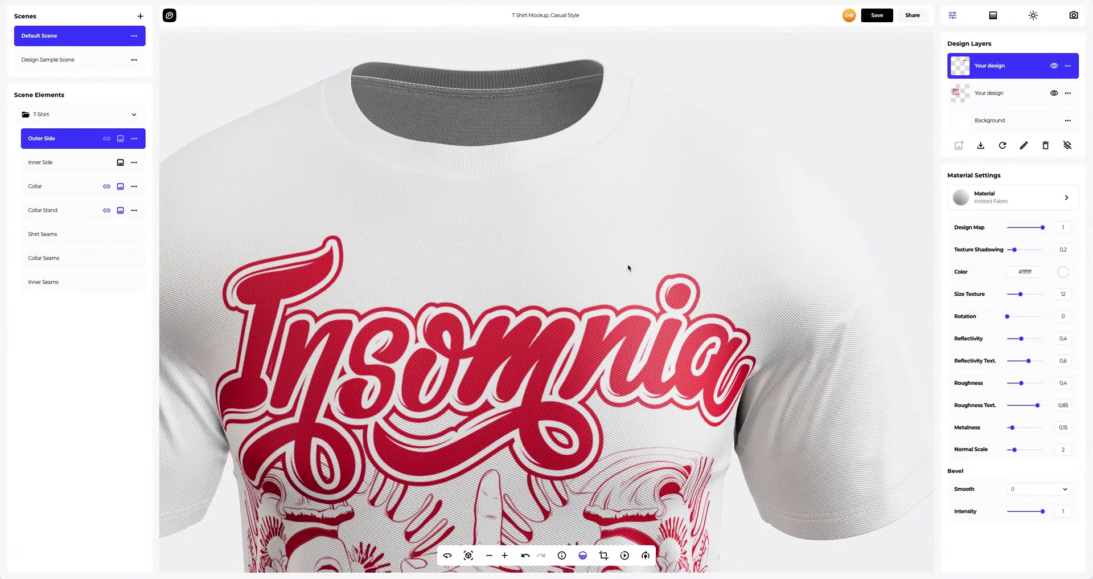
left_click(1015, 124)
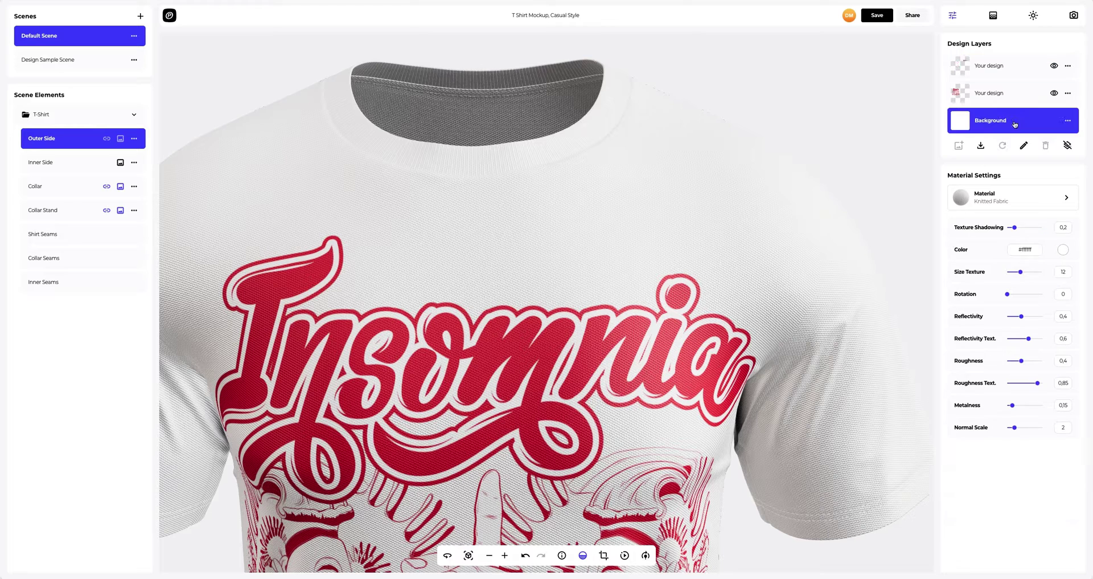
left_click(1017, 201)
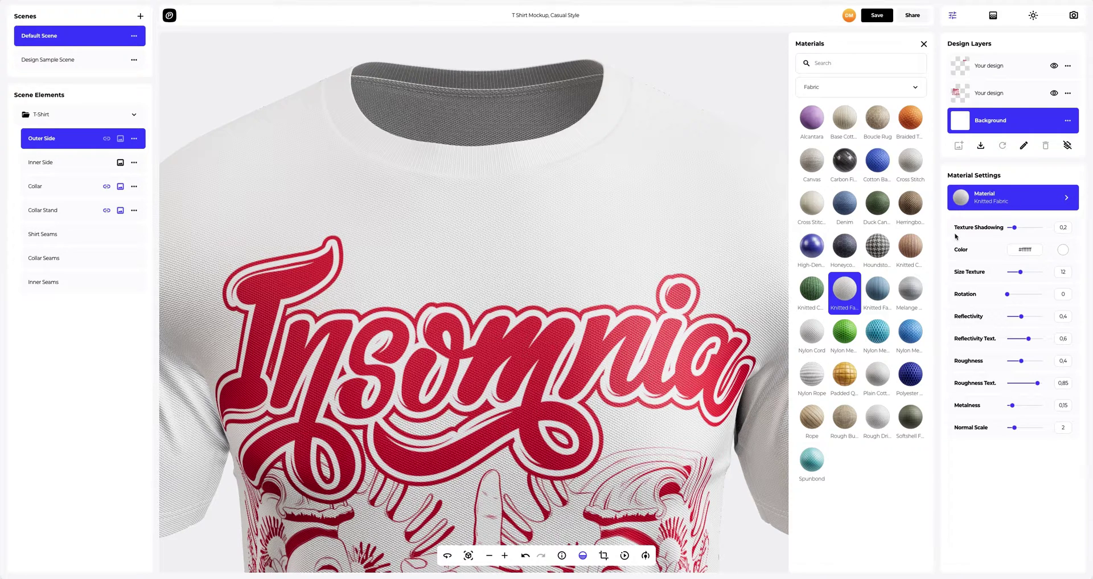
Apply Melange Cotton with lighter texture shadowing, texture size 6.2 and reflectivity 0.2
left_click(912, 290)
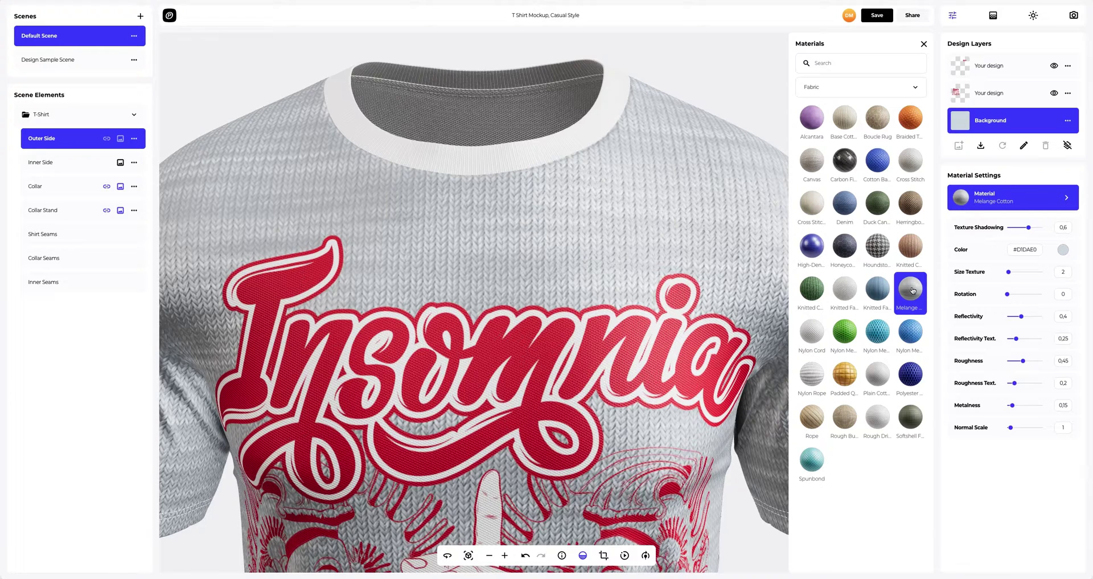
left_click(924, 45)
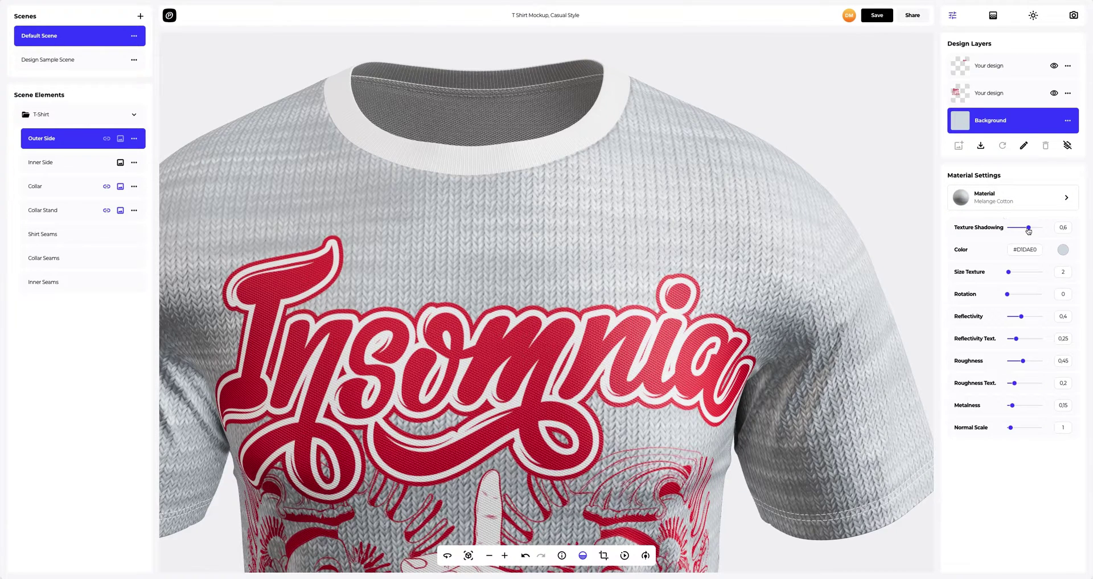
left_click_drag(1028, 229, 1025, 229)
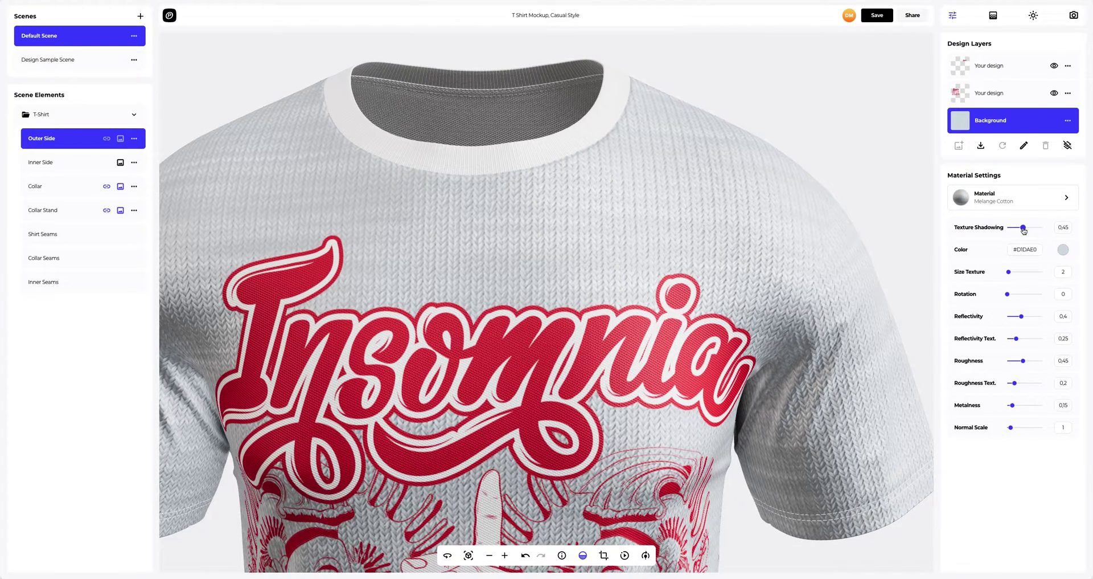
left_click_drag(1010, 276, 1014, 274)
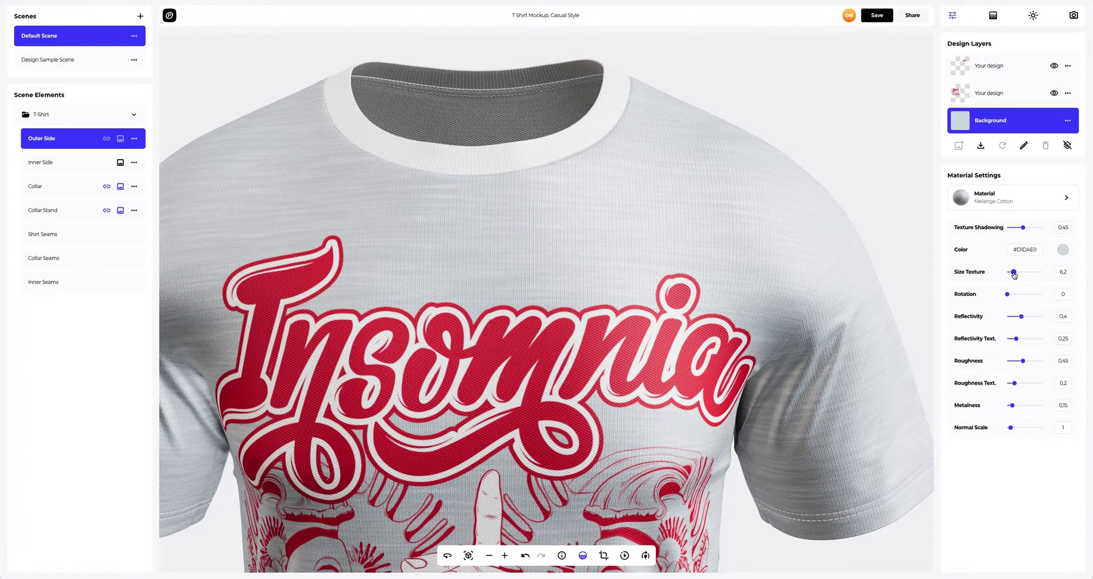
left_click_drag(1020, 315, 1014, 317)
left_click_drag(539, 267, 484, 265)
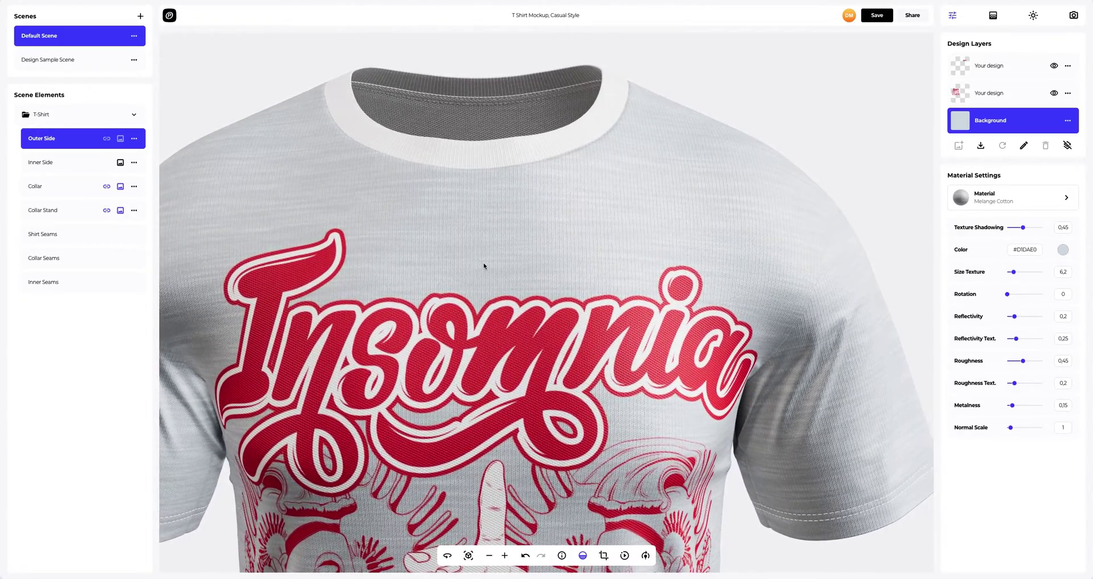
Set the shirt fabric colour to pale pink-white #F5E4E4
left_click(1063, 249)
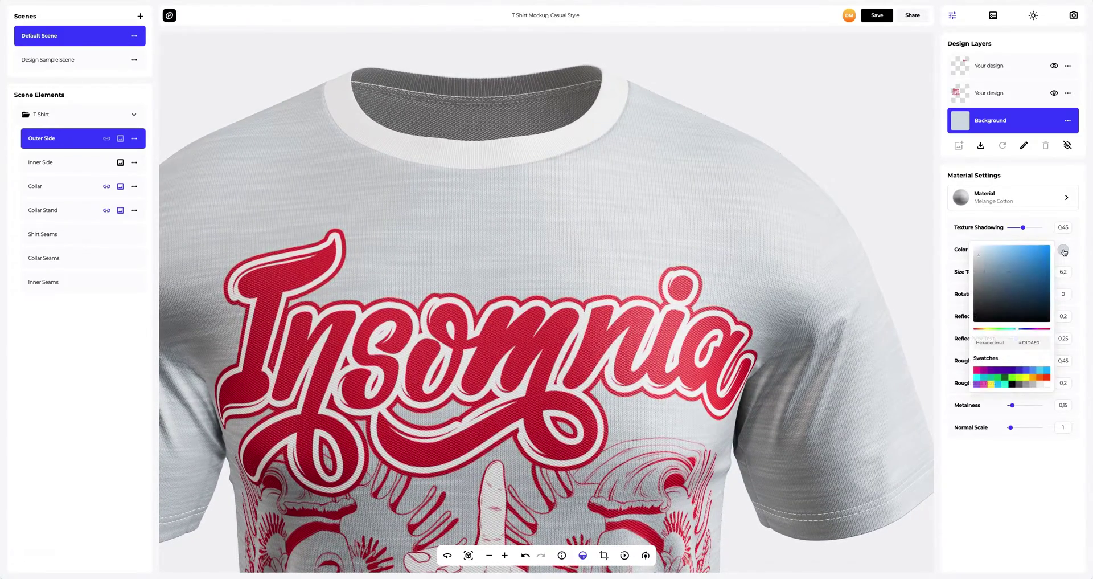
left_click(1046, 253)
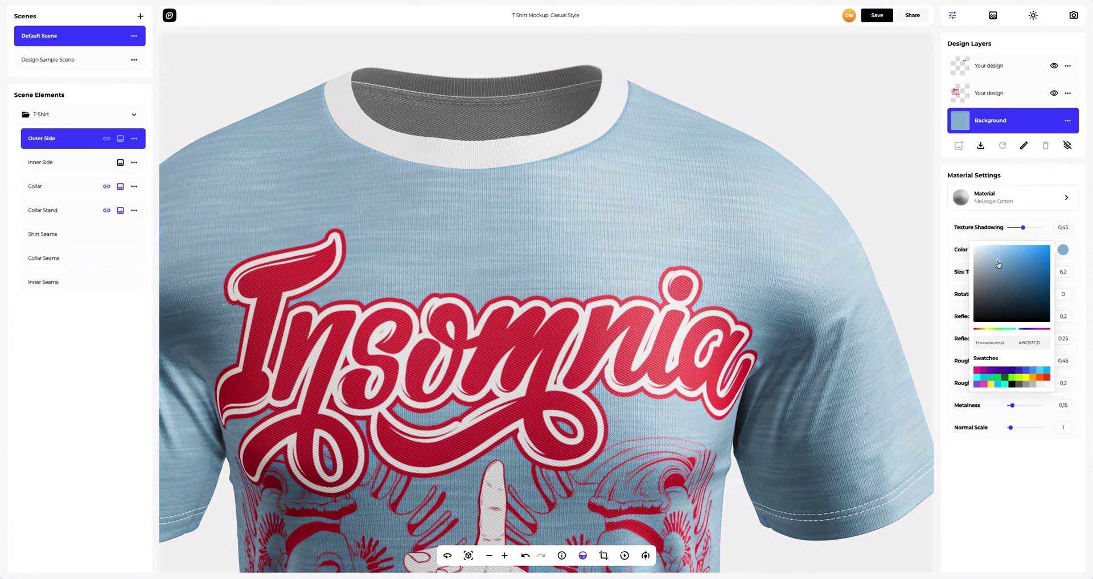
left_click(1040, 283)
left_click_drag(1041, 287, 1006, 286)
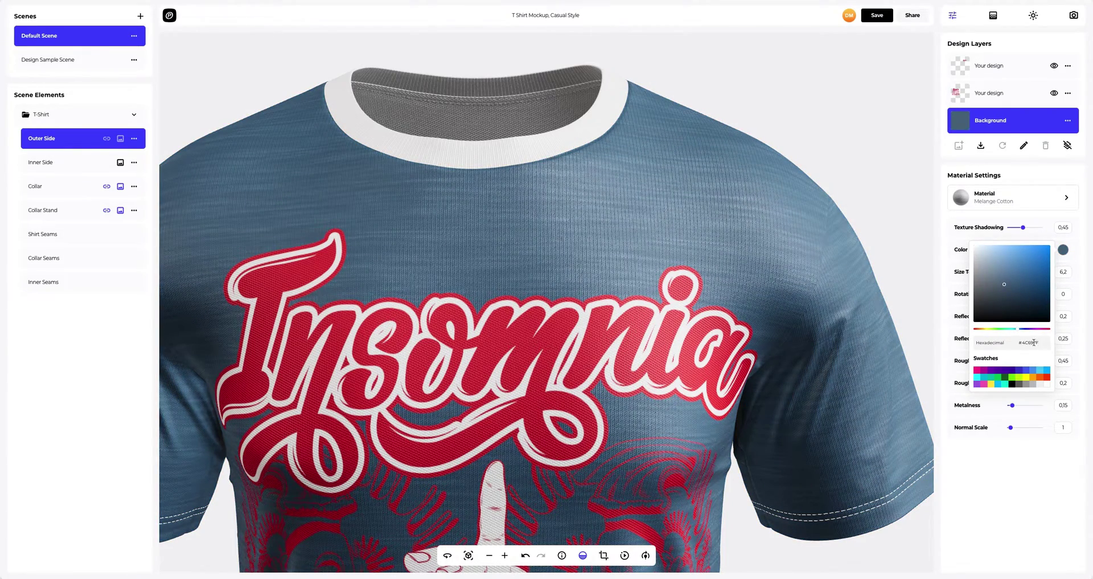
triple_click(1034, 343)
type("#F5E4E4")
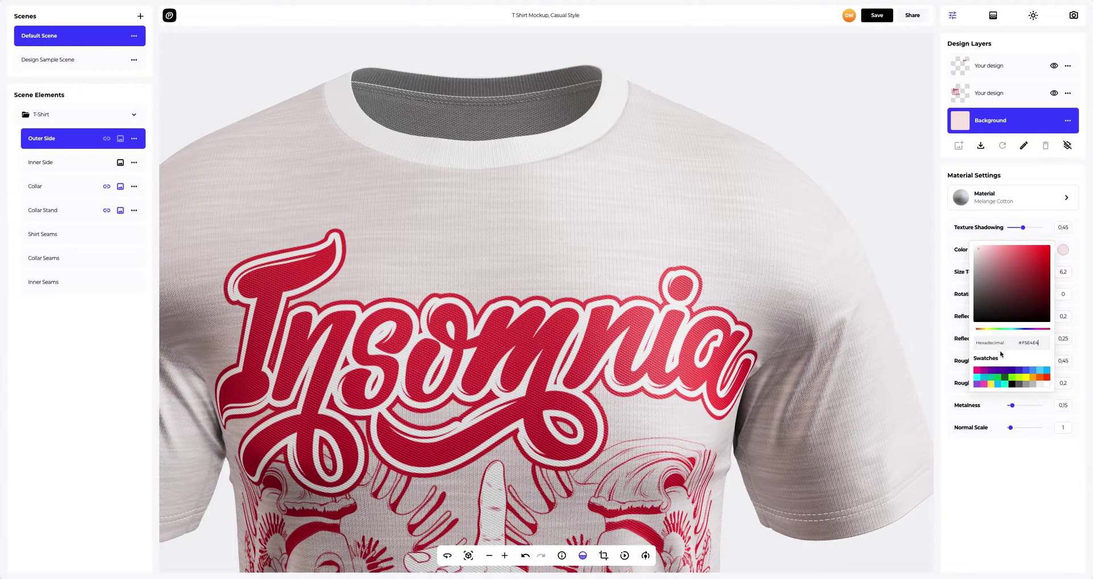
left_click(942, 360)
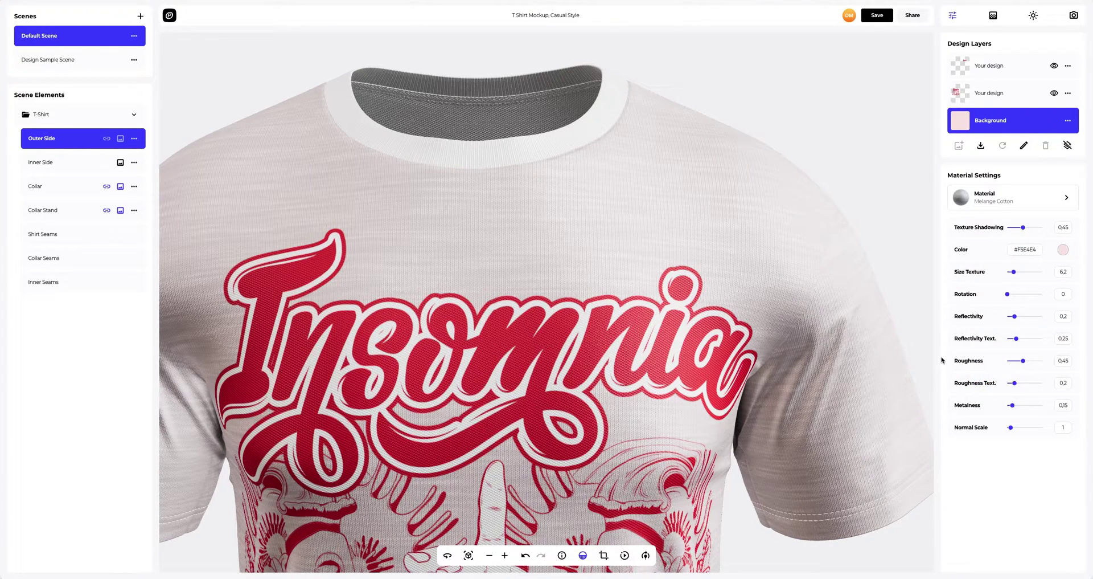
mouse_move(693, 302)
left_mouse_down()
mouse_move(481, 283)
mouse_move(684, 315)
left_mouse_up()
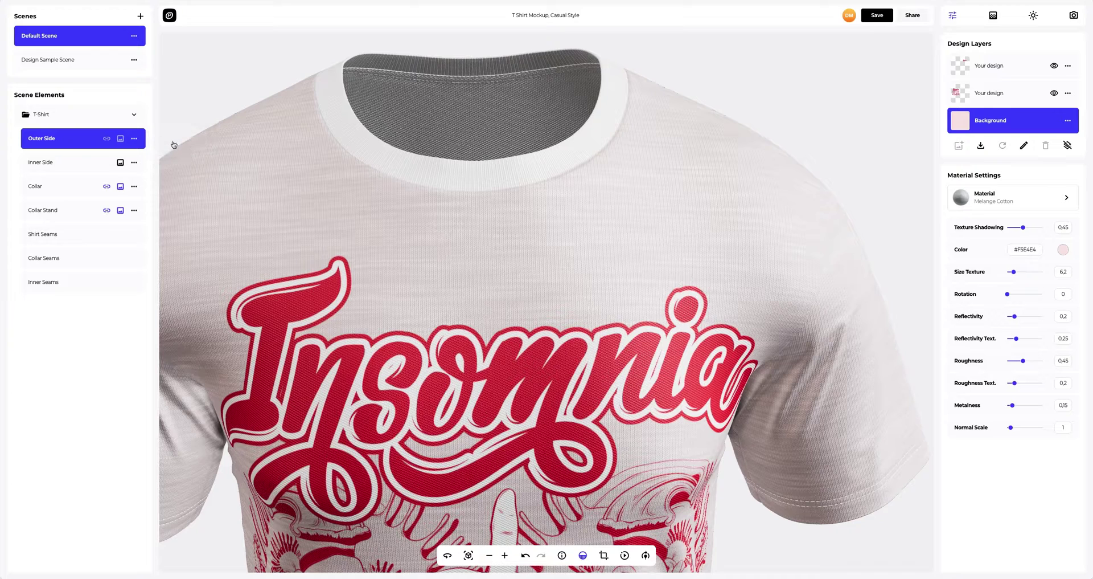
Paste the outer Melange Cotton onto Inner Side, with Texture Shadowing 0.3 and Size Texture 12.2
left_click(60, 163)
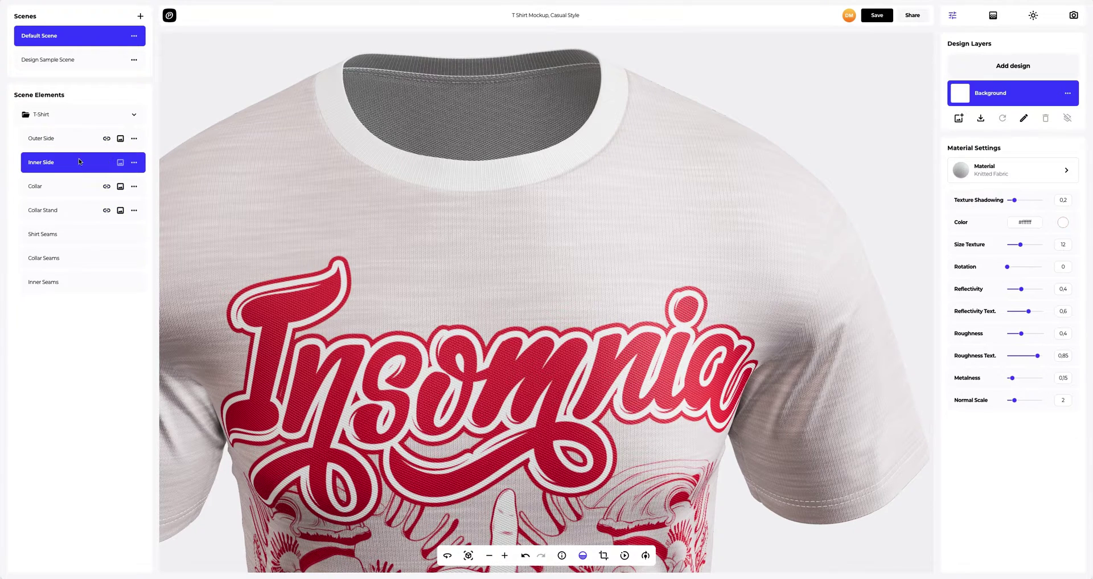
left_click(134, 164)
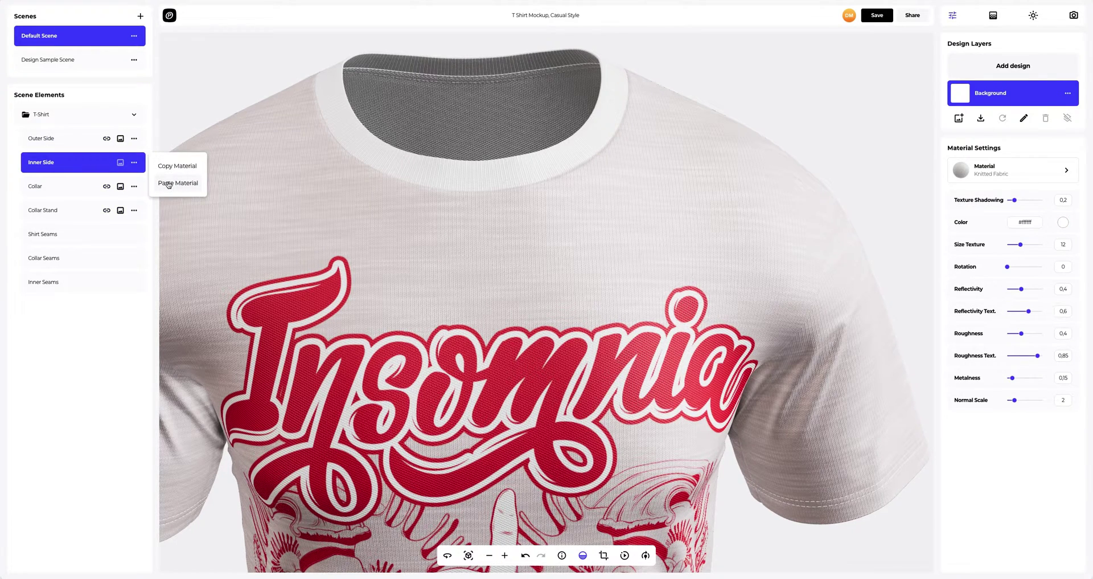
left_click(168, 184)
scroll(439, 90, "up", 5)
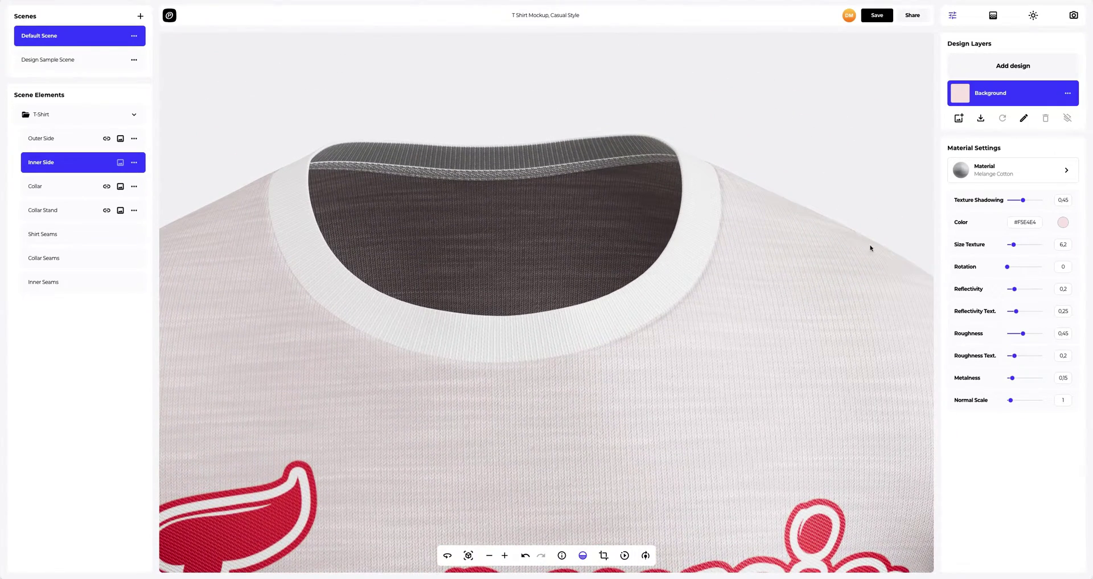
left_click_drag(1023, 201, 1018, 201)
left_click_drag(1016, 249, 1022, 248)
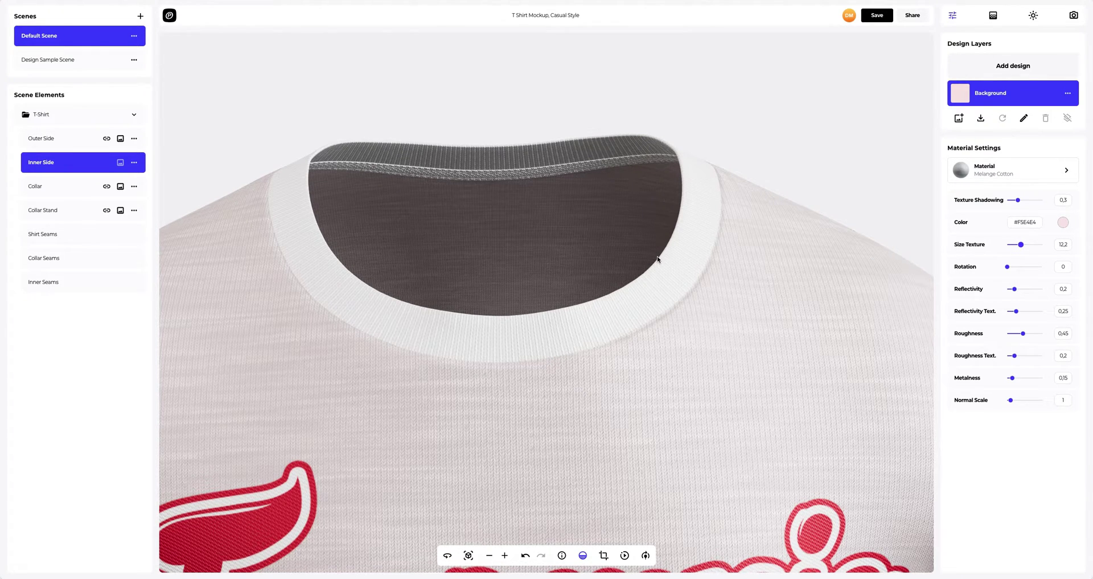
Zoom in on the neckline and select the Collar element
scroll(565, 245, "up", 3)
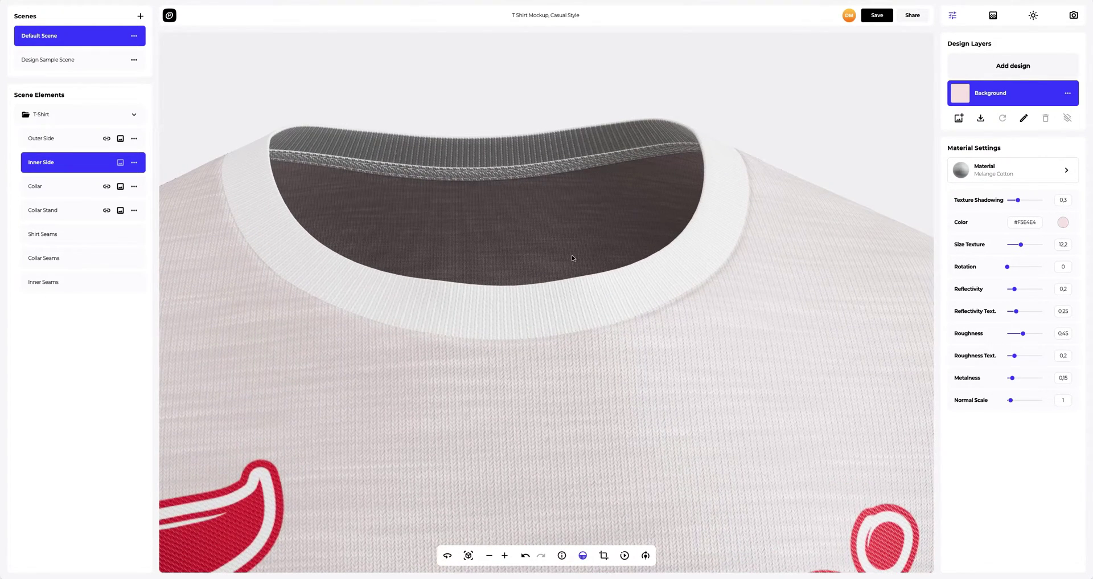
left_click_drag(571, 258, 619, 317)
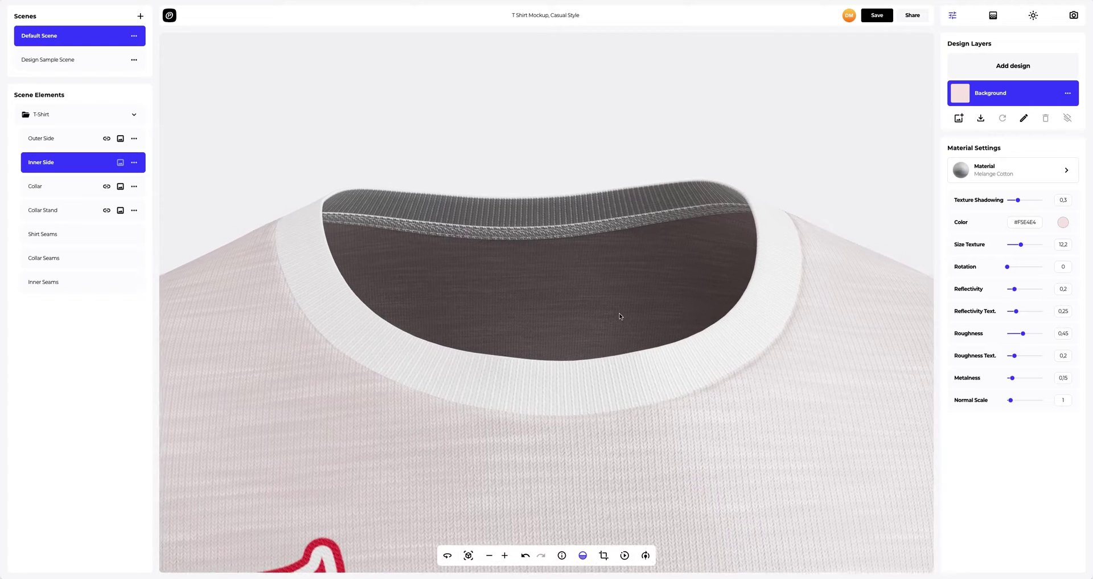
left_click(47, 189)
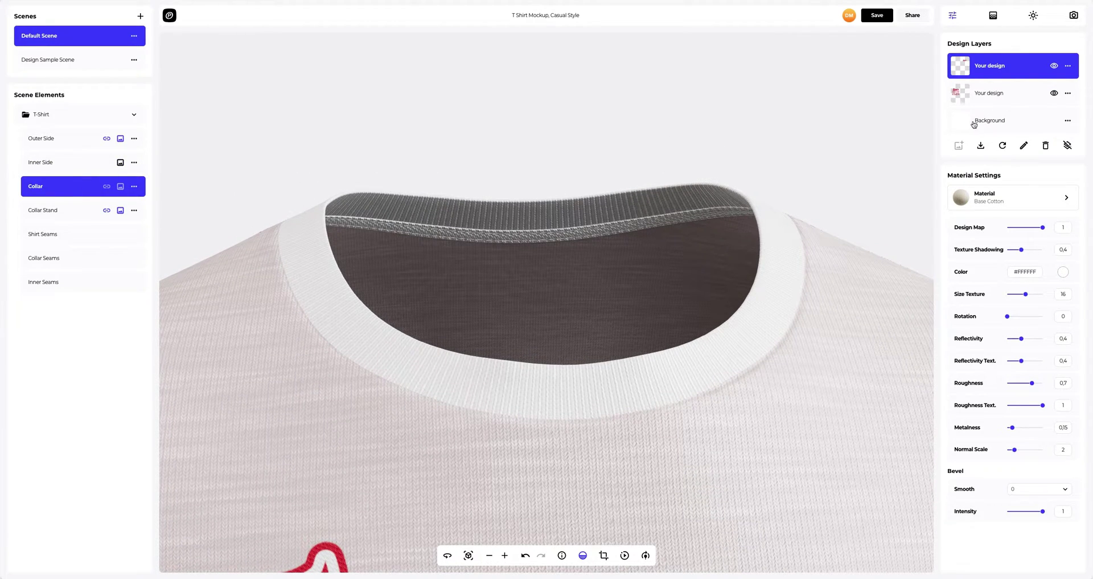
Colour the collar's Background layer #C22332, with texture shadowing about 0.83 and size 18.8
left_click(1001, 124)
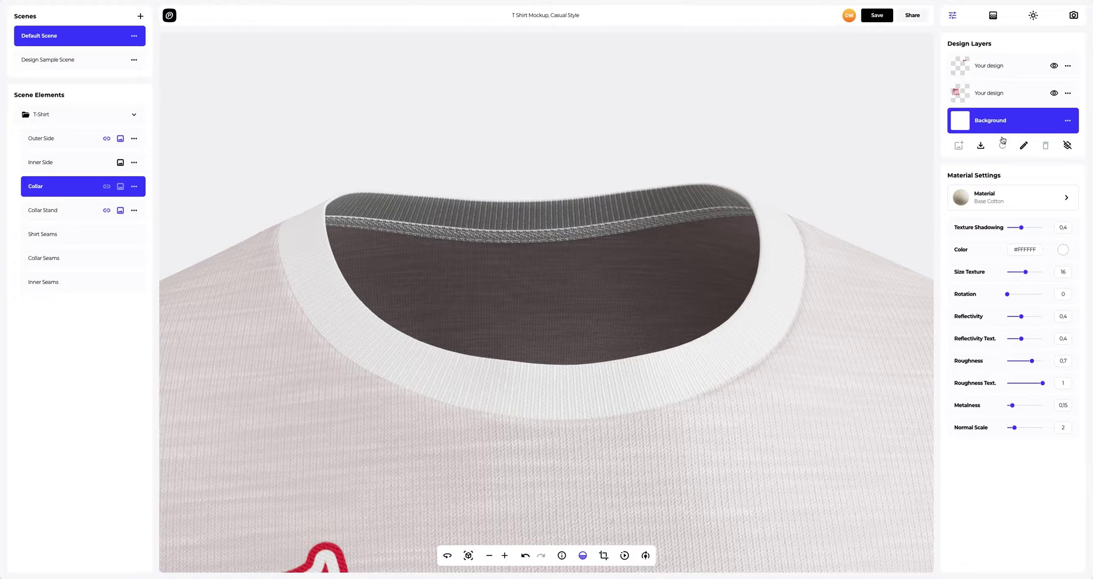
left_click(1063, 251)
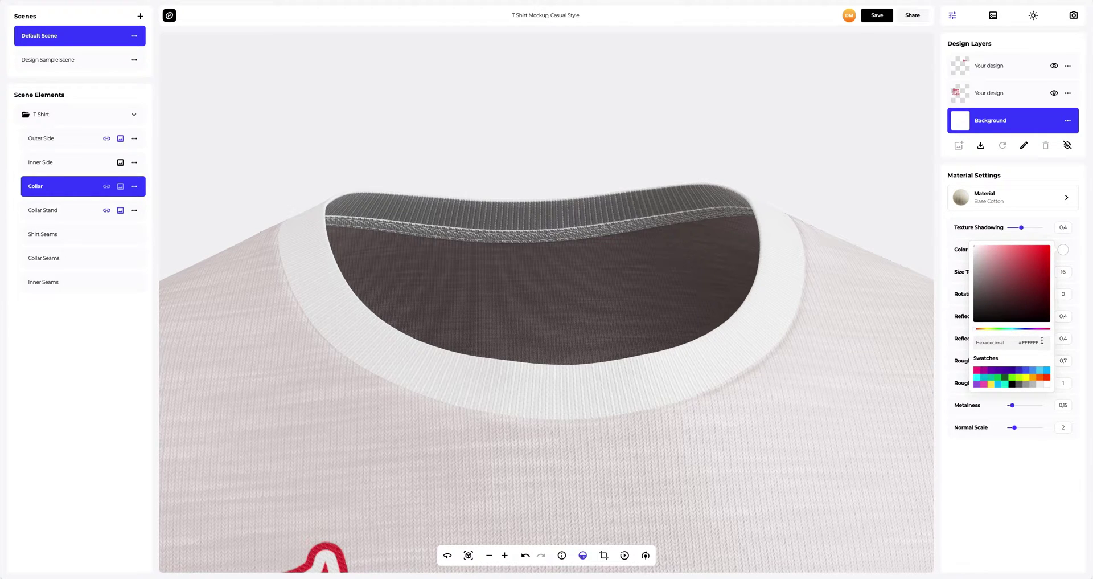
left_click(1029, 342)
type("#C22332")
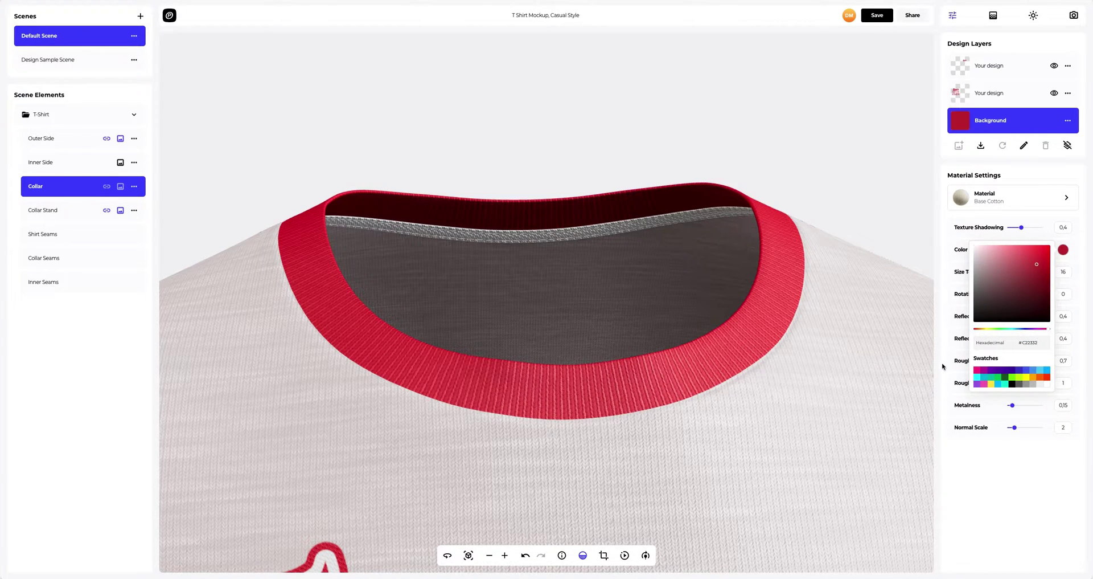
left_click(943, 365)
left_click_drag(1024, 230, 1038, 230)
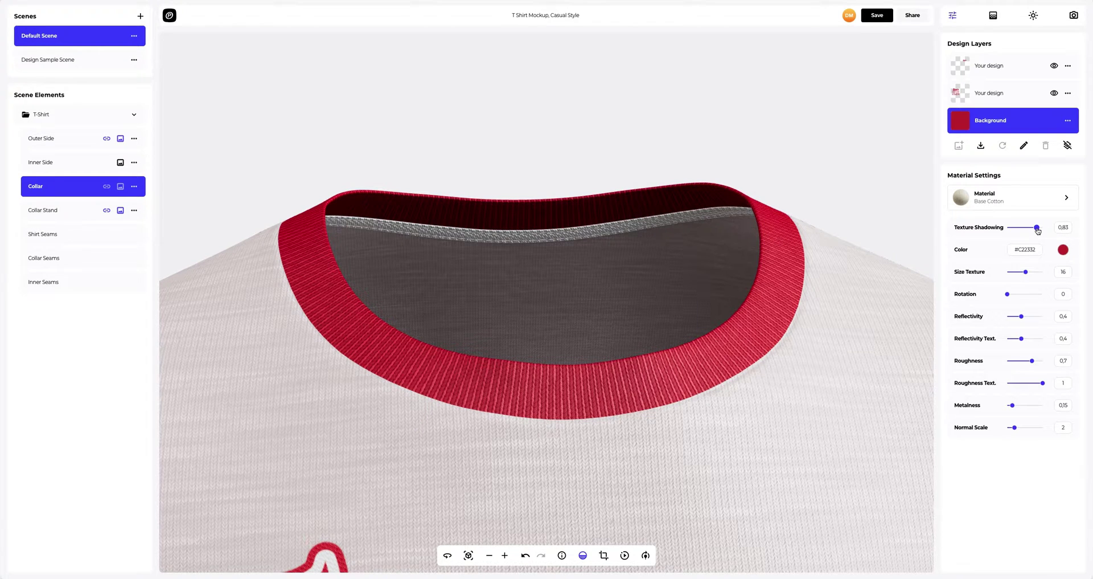
left_click_drag(1025, 273, 1030, 274)
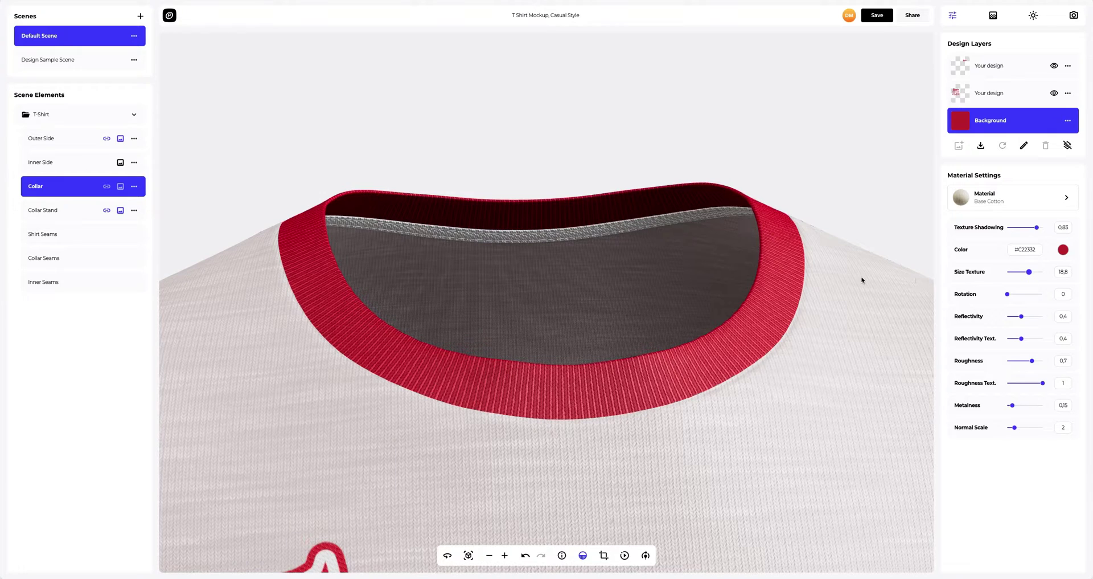
left_click(49, 212)
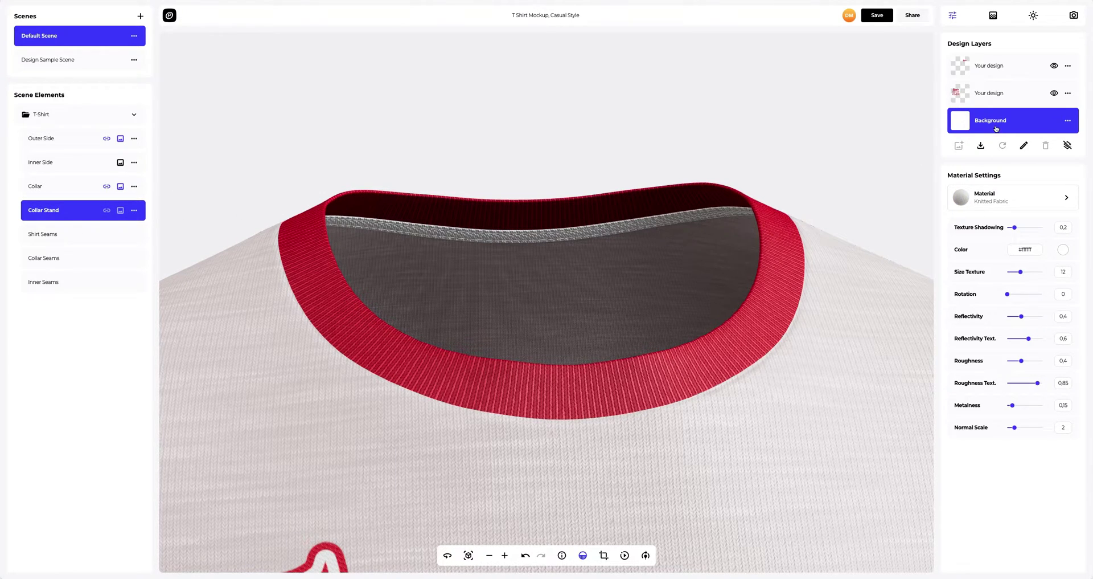
Set the collar stand colour to hex B10000
left_click(1064, 251)
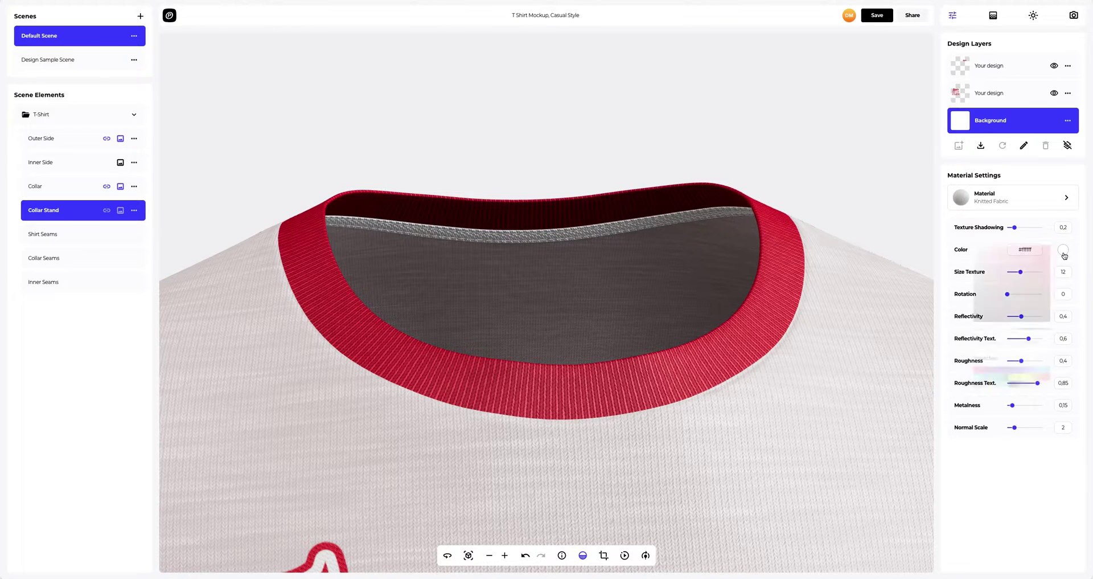
double_click(1043, 340)
type("B10000")
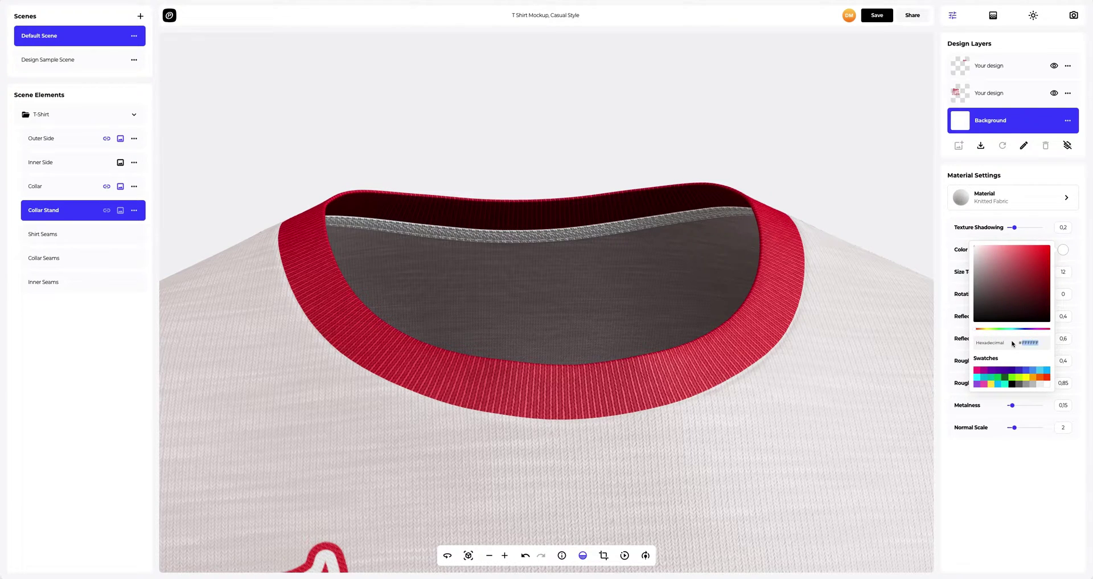
left_click(948, 356)
Zoom and orbit to inspect the full front print and the hem from below
scroll(440, 283, "down", 2)
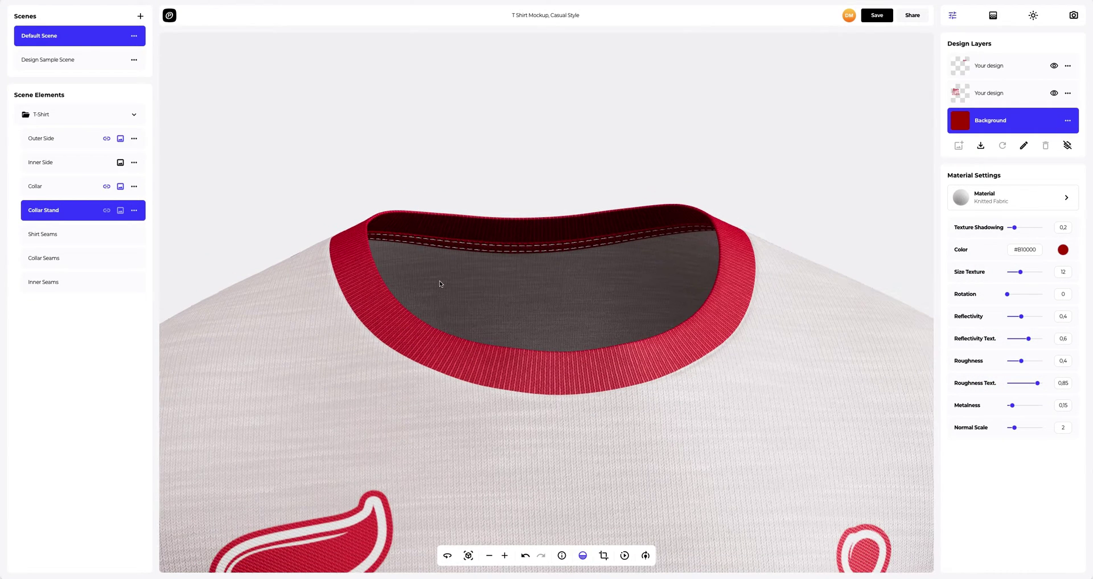
scroll(437, 326, "down", 5)
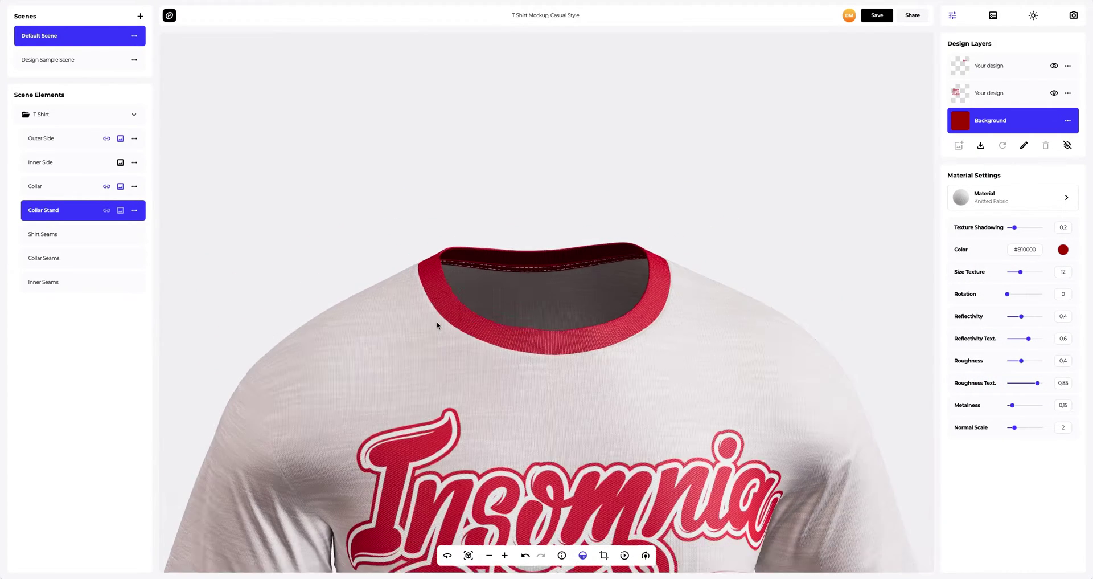
right_click_drag(485, 411, 488, 182)
scroll(493, 203, "up", 3)
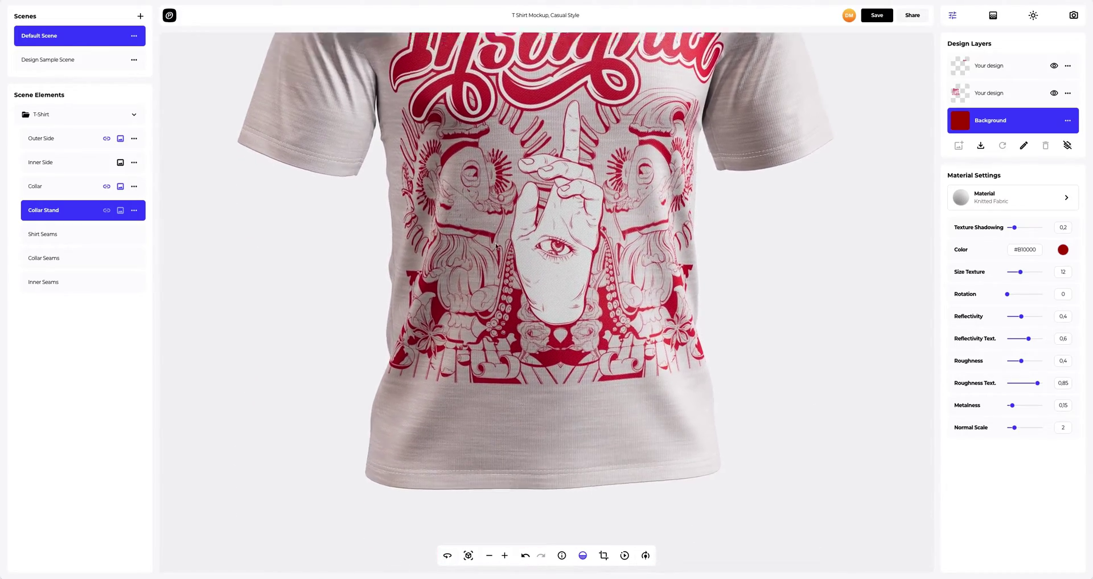
right_click_drag(498, 415, 511, 319)
left_click_drag(510, 316, 420, 399)
scroll(299, 402, "up", 3)
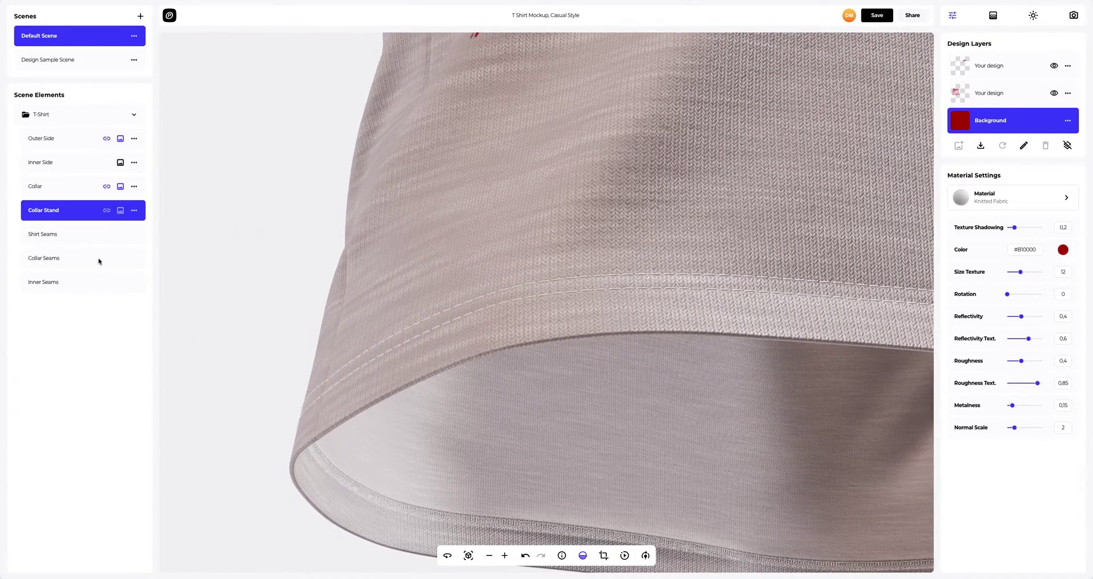
Select Shirt Seams, Collar Seams and Inner Seams and colour them hex B10000
left_click(65, 235)
left_click(68, 258, "shift")
left_click(69, 280, "shift")
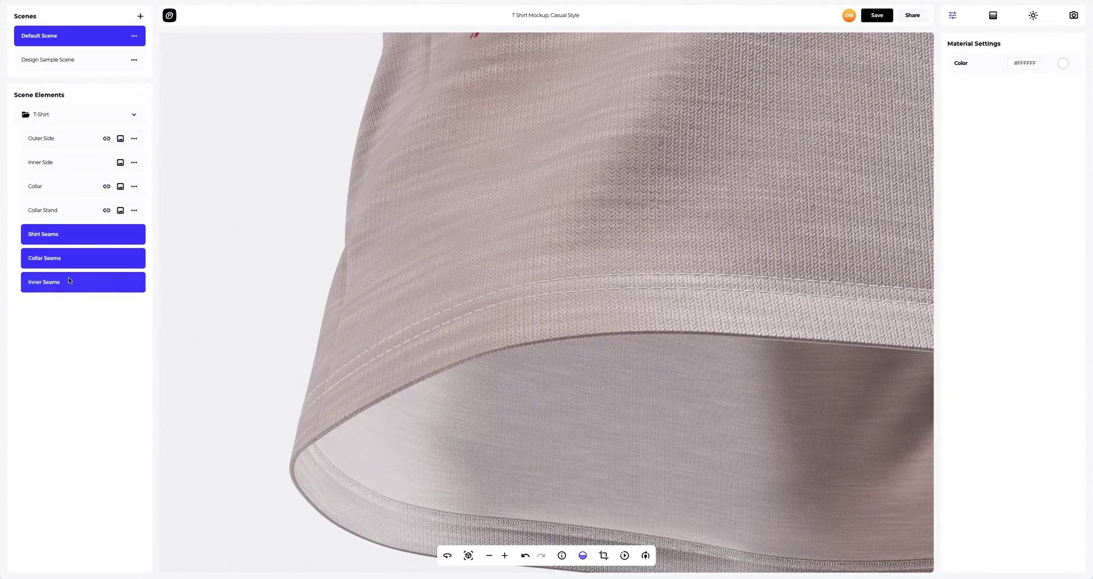
left_click(1063, 63)
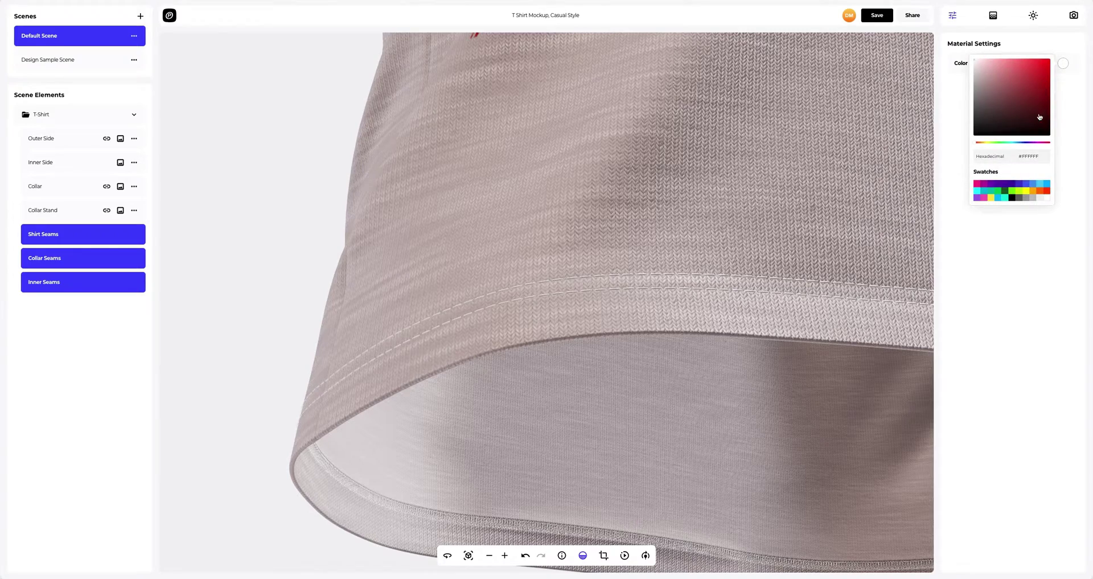
double_click(1031, 156)
type("B10000")
left_click(979, 246)
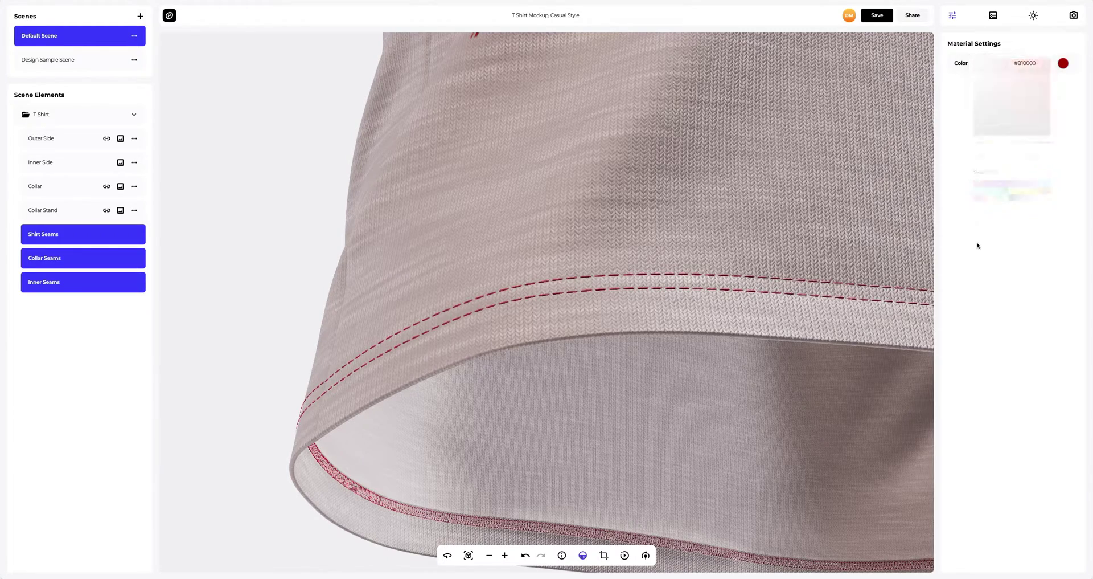
Reset to the full front view, then orbit round to inspect the shirt's back
scroll(707, 239, "down", 5)
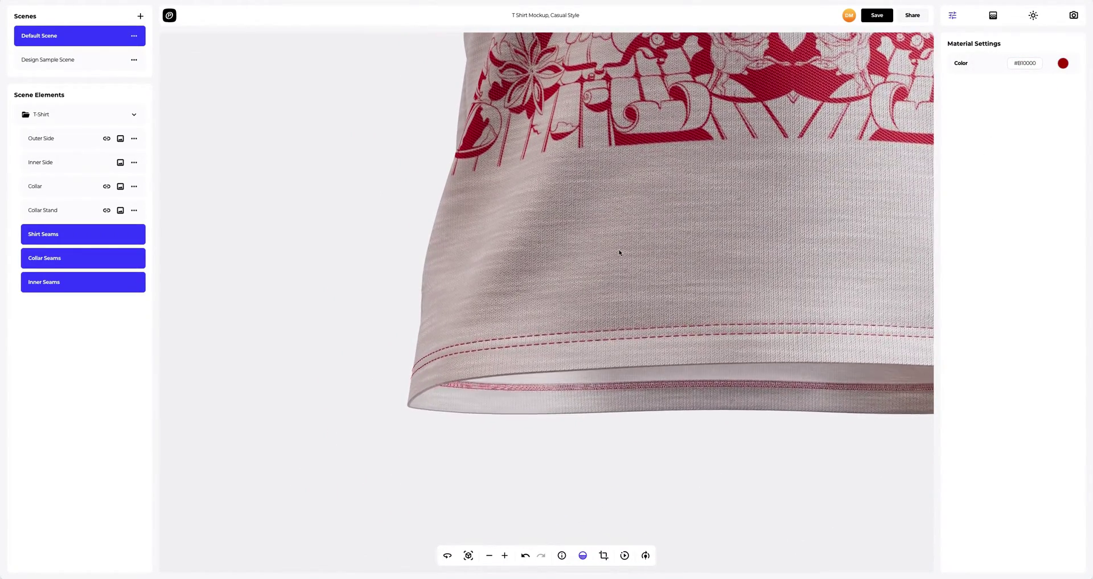
left_click(468, 556)
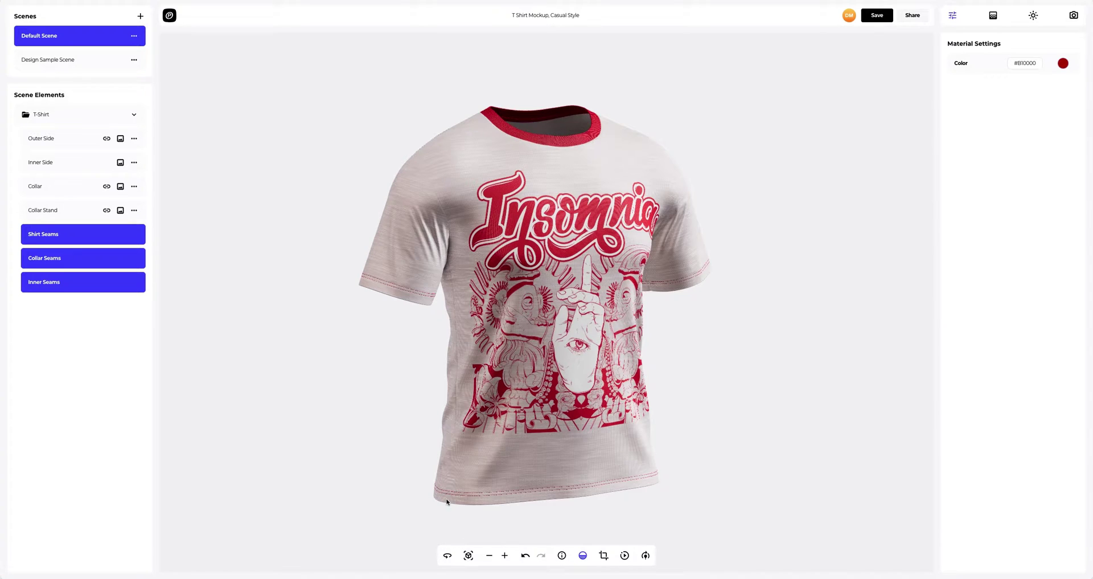
left_click_drag(349, 359, 826, 354)
scroll(537, 279, "up", 10)
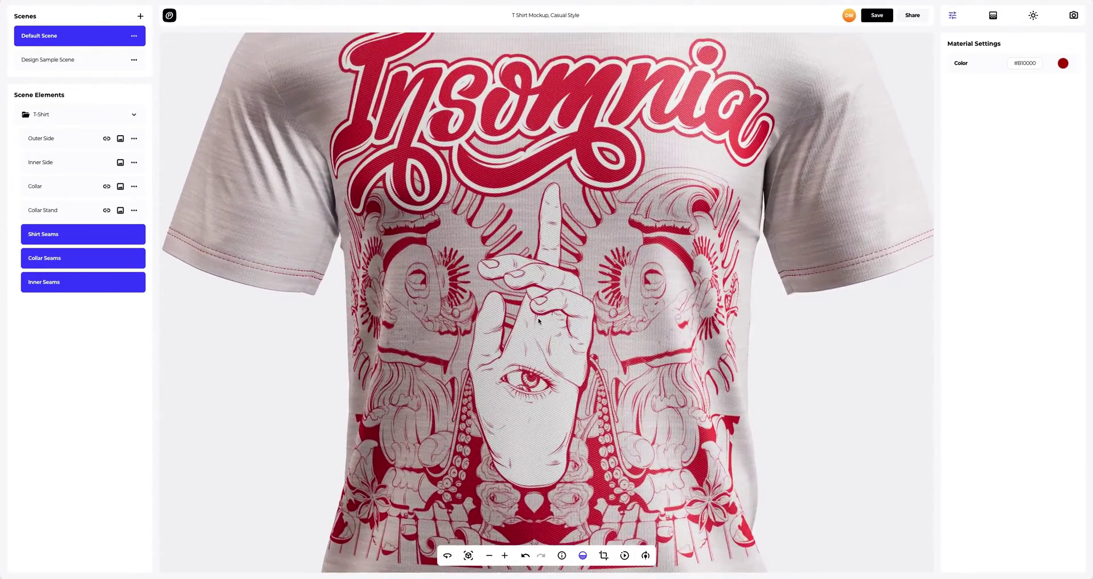
scroll(538, 279, "down", 5)
scroll(543, 353, "up", 5)
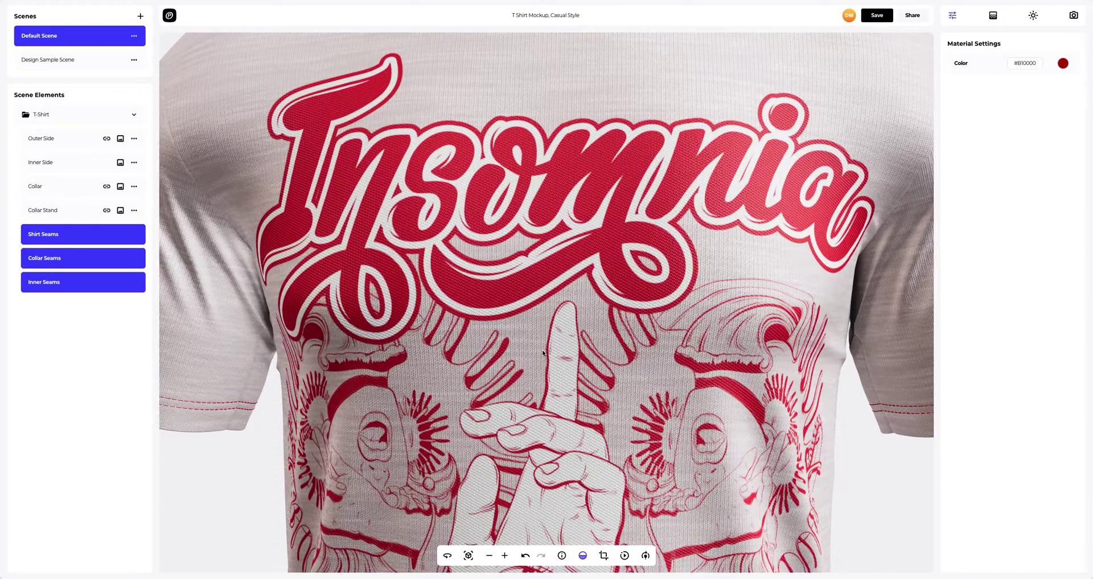
Apply the Cross Stitch material to the front Insomnia design layer on the Outer Side
left_click(46, 143)
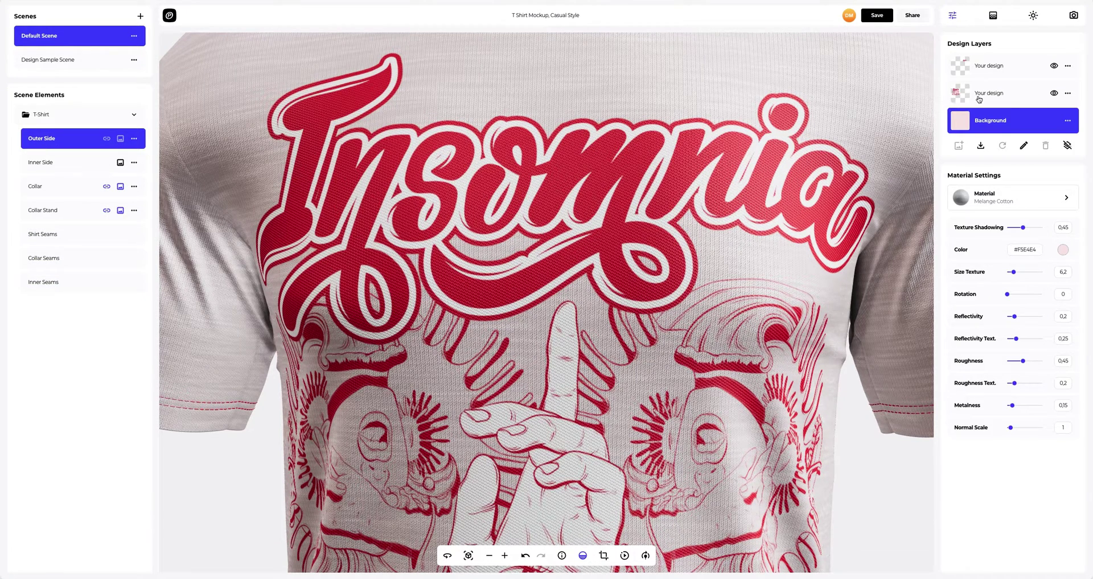
left_click(1003, 95)
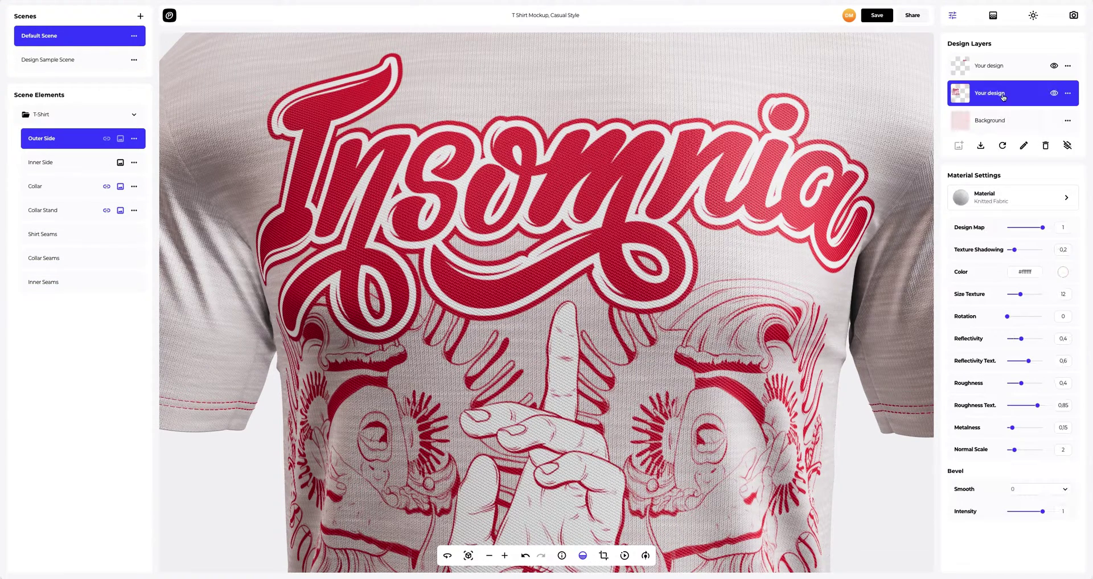
left_click(986, 196)
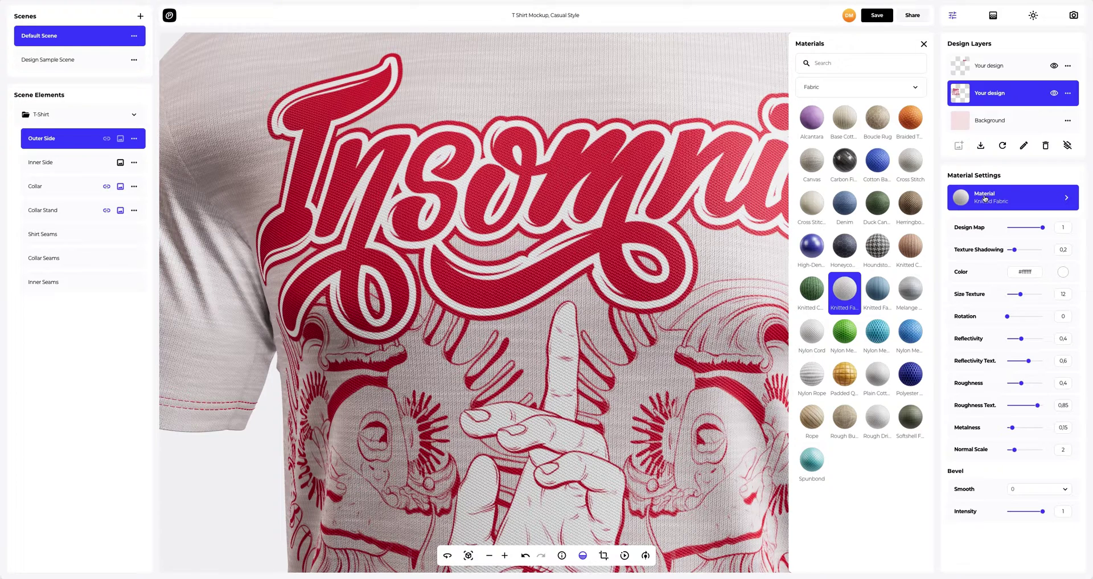
left_click(912, 161)
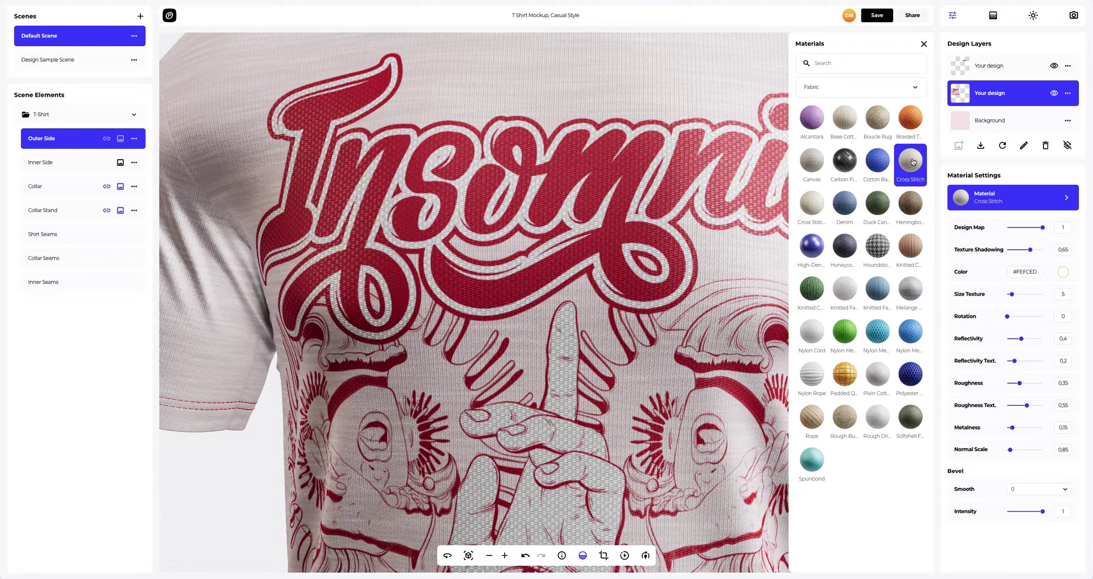
left_click(924, 45)
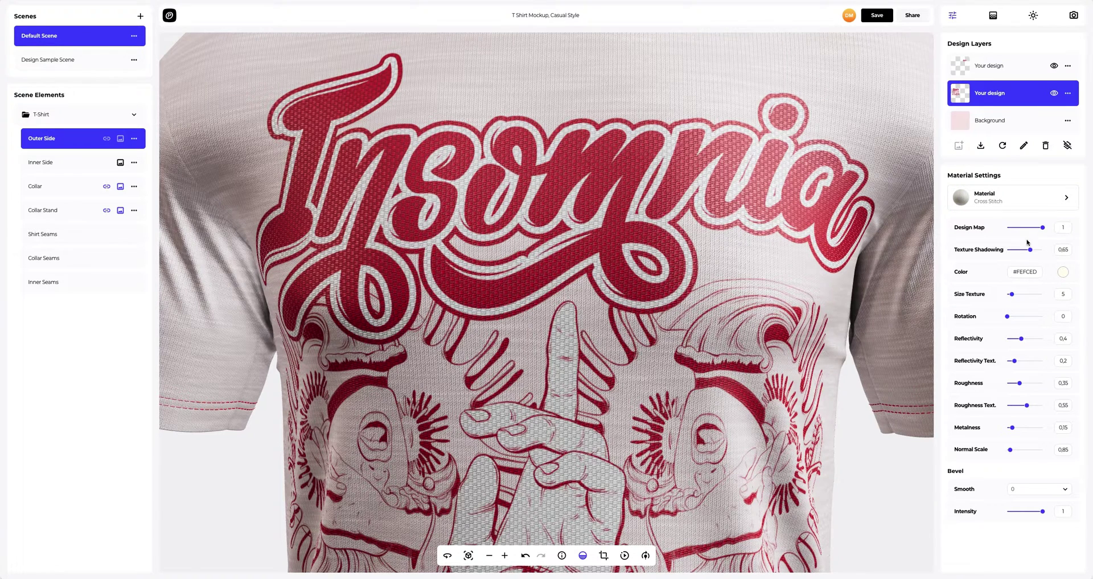
Set texture shadowing 0.3, size texture 6.9, rotation 90 and reflectivity 0.6, and lower roughness
left_click_drag(1031, 249, 1020, 252)
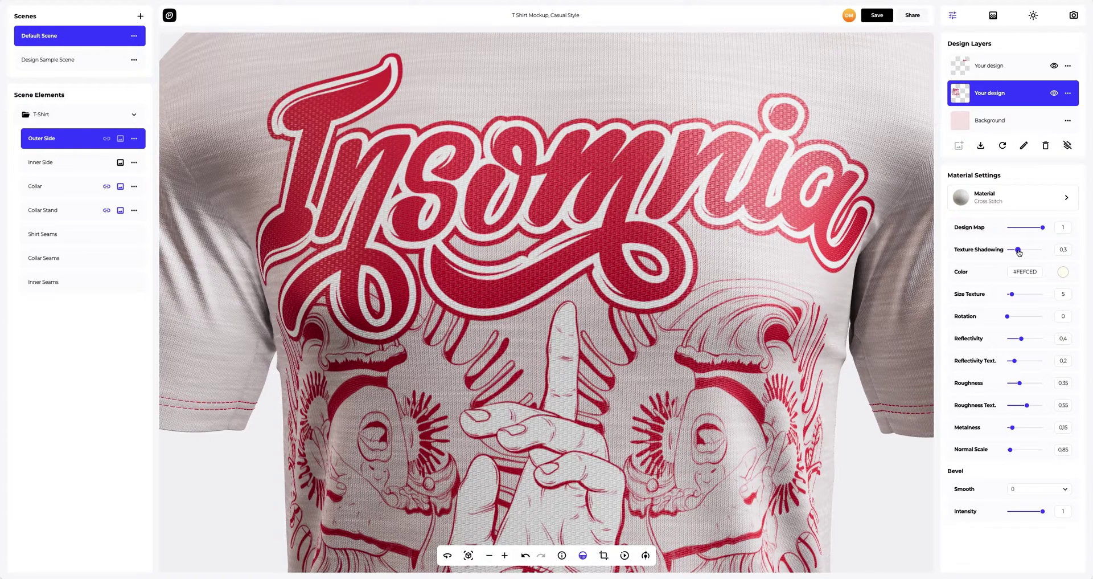
left_click_drag(1019, 293, 1016, 297)
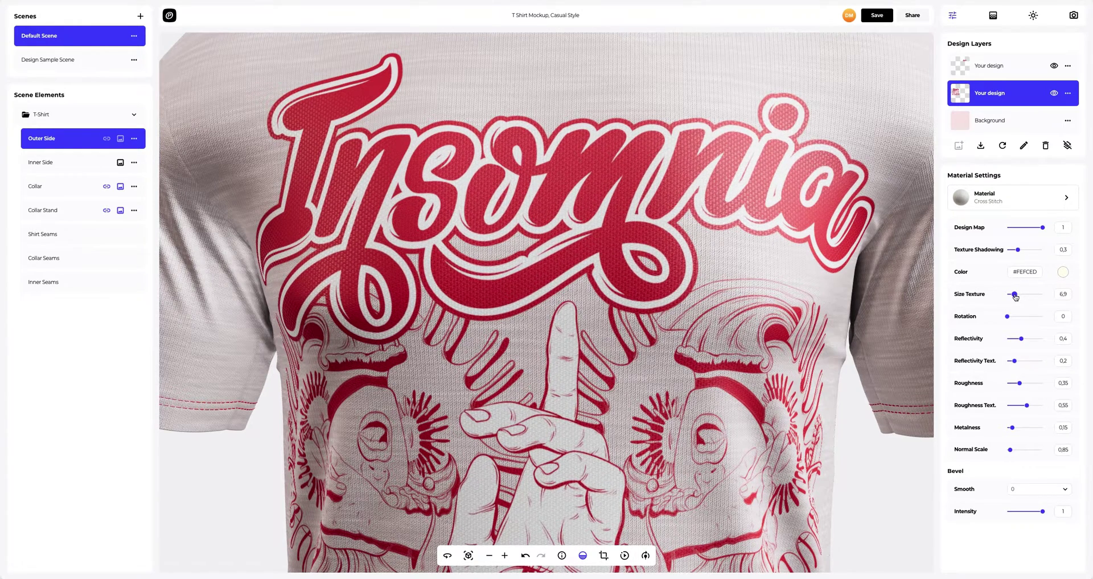
left_click(1055, 317)
type("90")
key("Return")
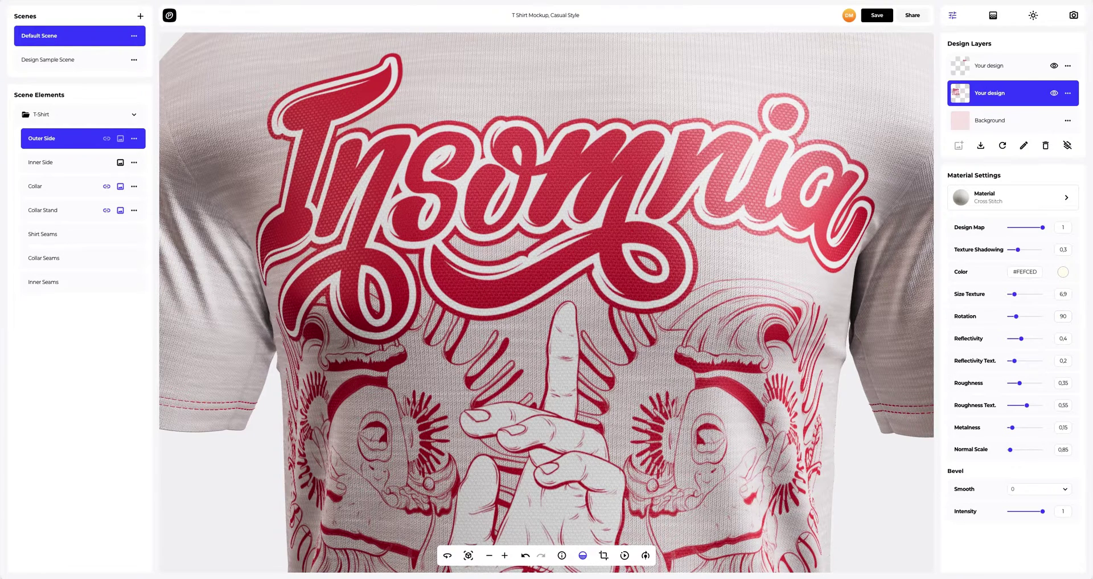
left_click_drag(1022, 338, 1031, 362)
left_click_drag(1028, 406, 1022, 450)
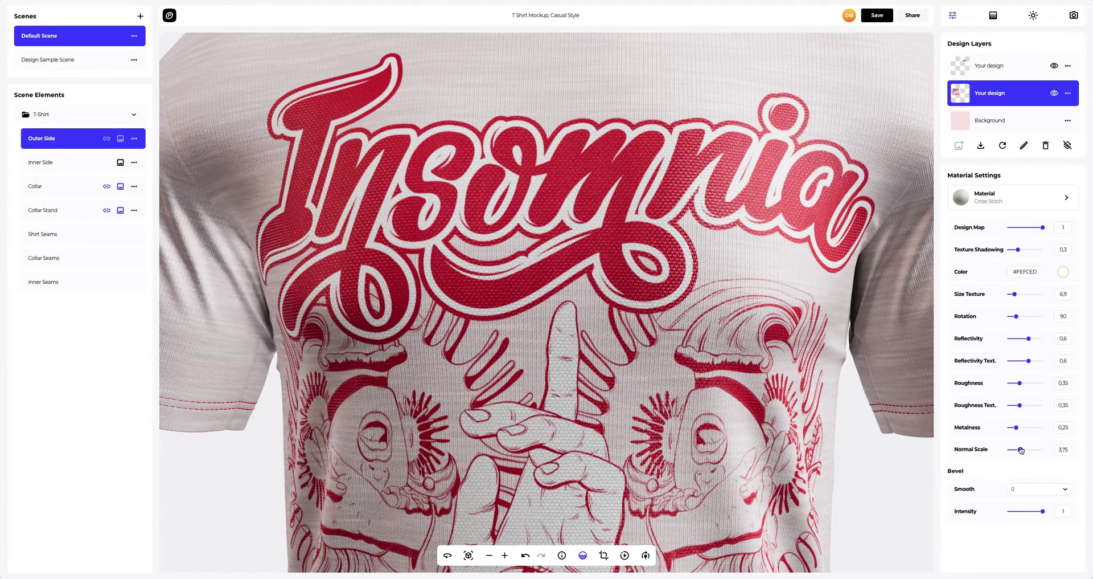
Set Bevel Smooth to 1 and lower the bevel intensity to 0.52
left_click(1054, 489)
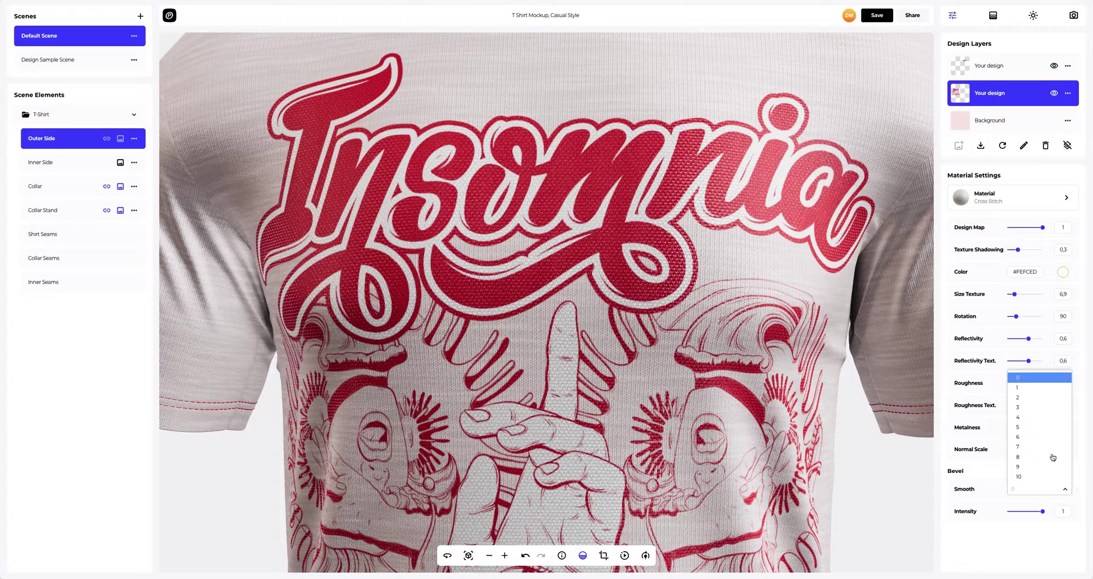
left_click(1022, 387)
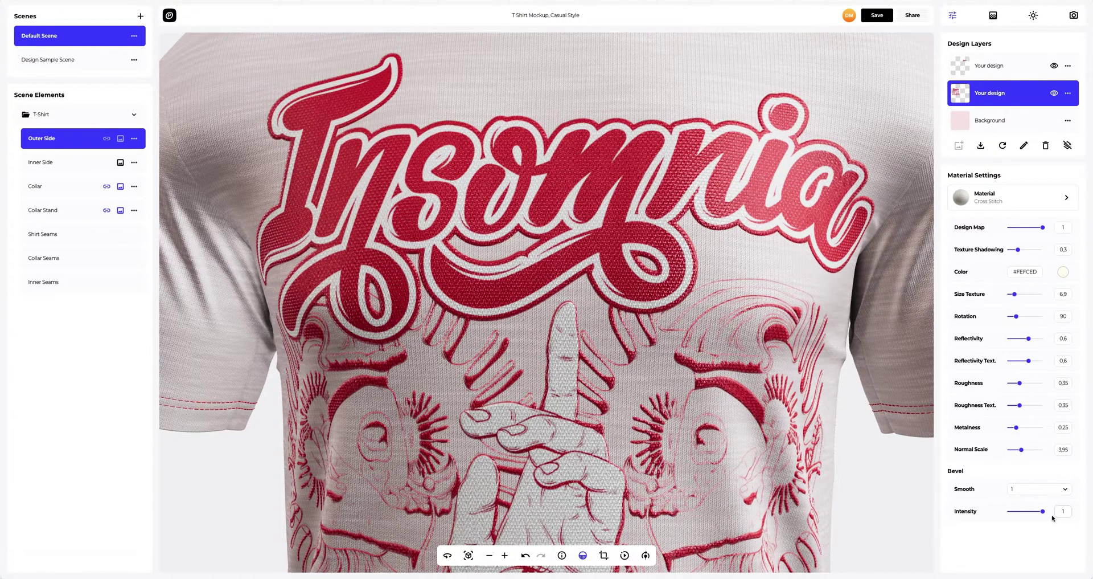
left_click_drag(1044, 512, 1035, 515)
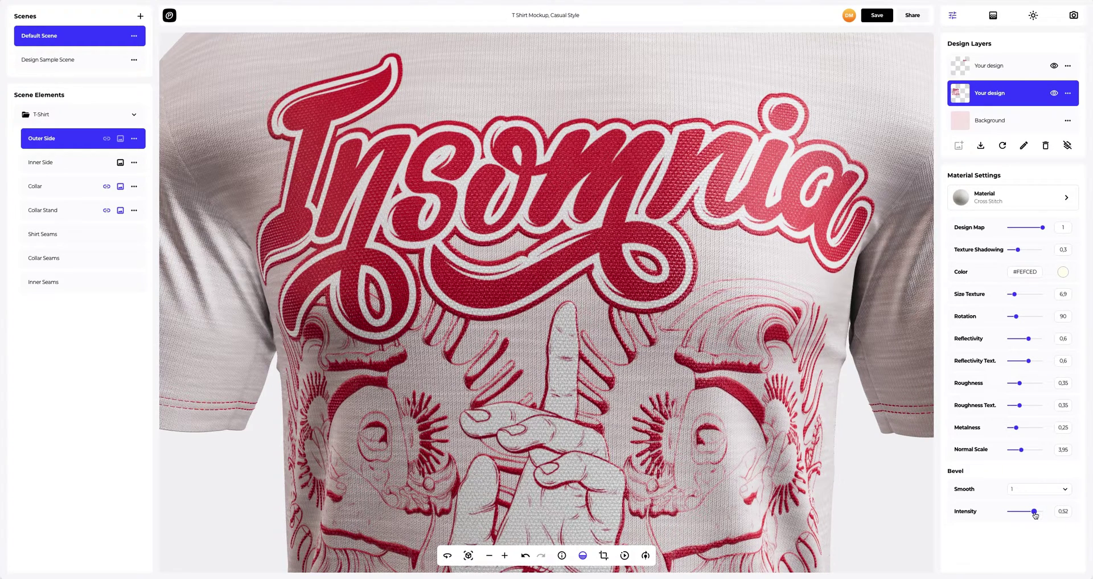
Zoom out, orbit the shirt to its back, and zoom in on the back Insomnia print
scroll(842, 450, "down", 5)
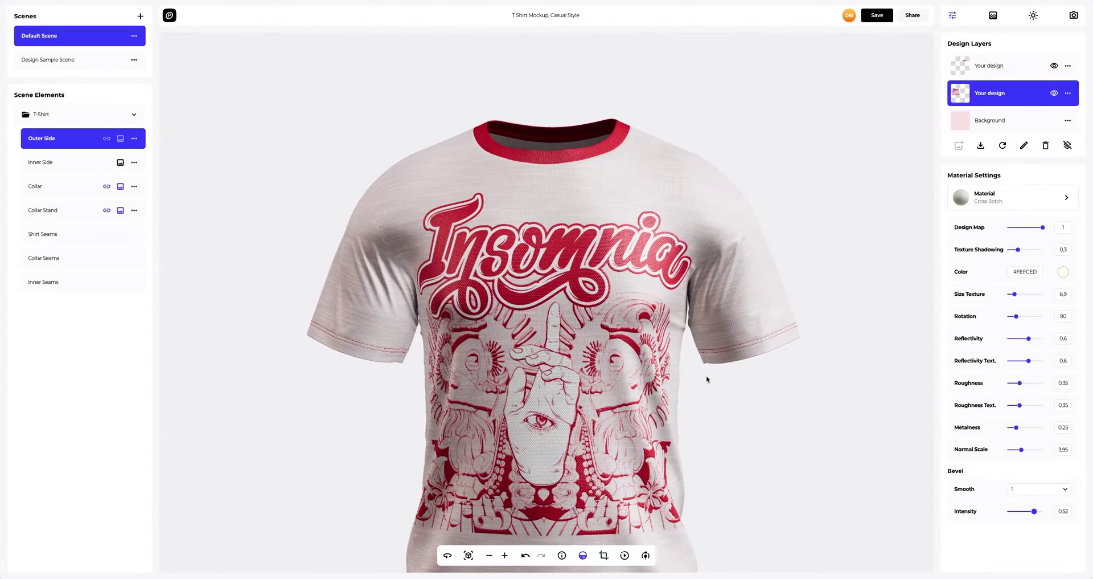
left_click_drag(707, 378, 727, 340)
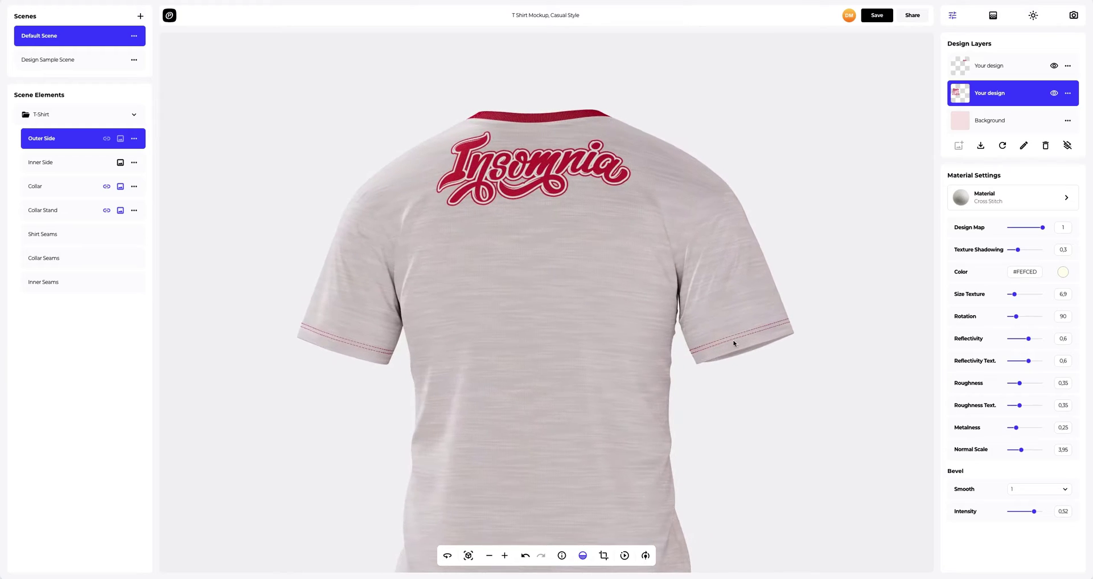
scroll(532, 203, "up", 5)
scroll(552, 276, "down", 3)
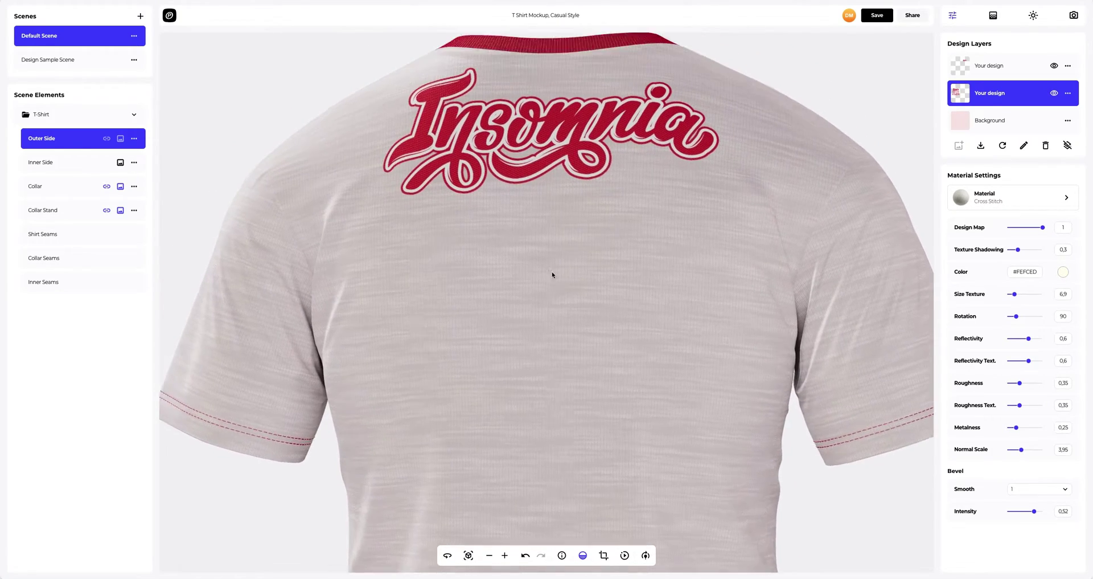
scroll(559, 293, "up", 6)
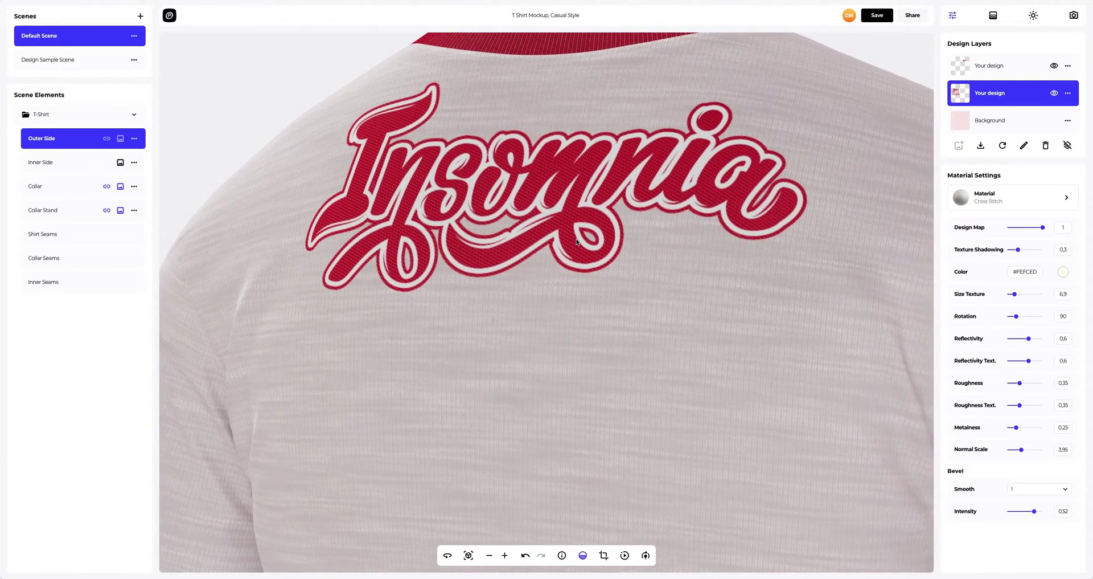
Apply the Leather > Cowhide Brown material to the back logo design layer
left_click(985, 67)
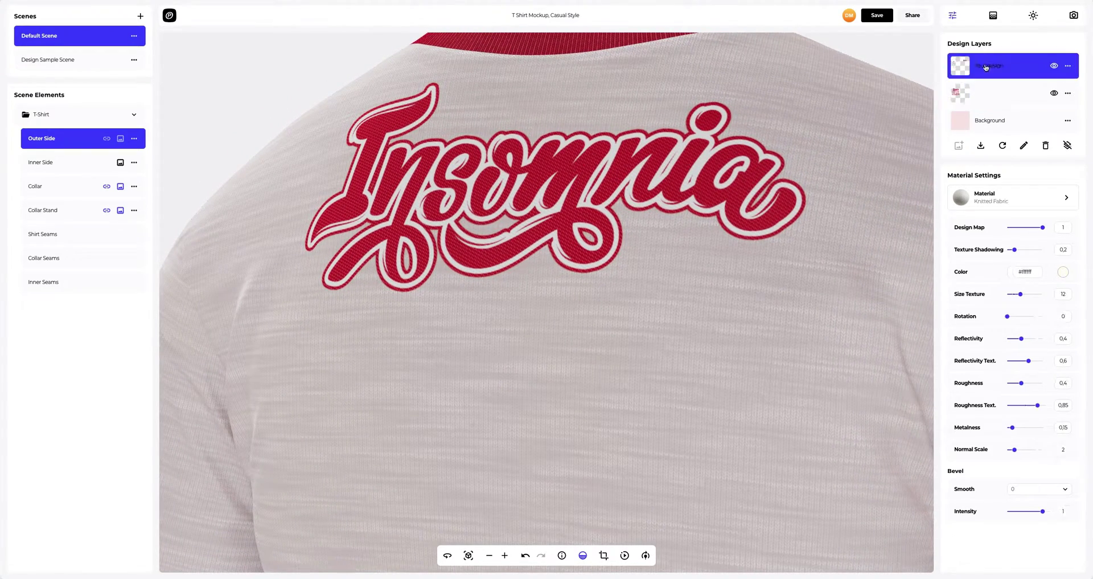
left_click(1021, 197)
left_click(818, 88)
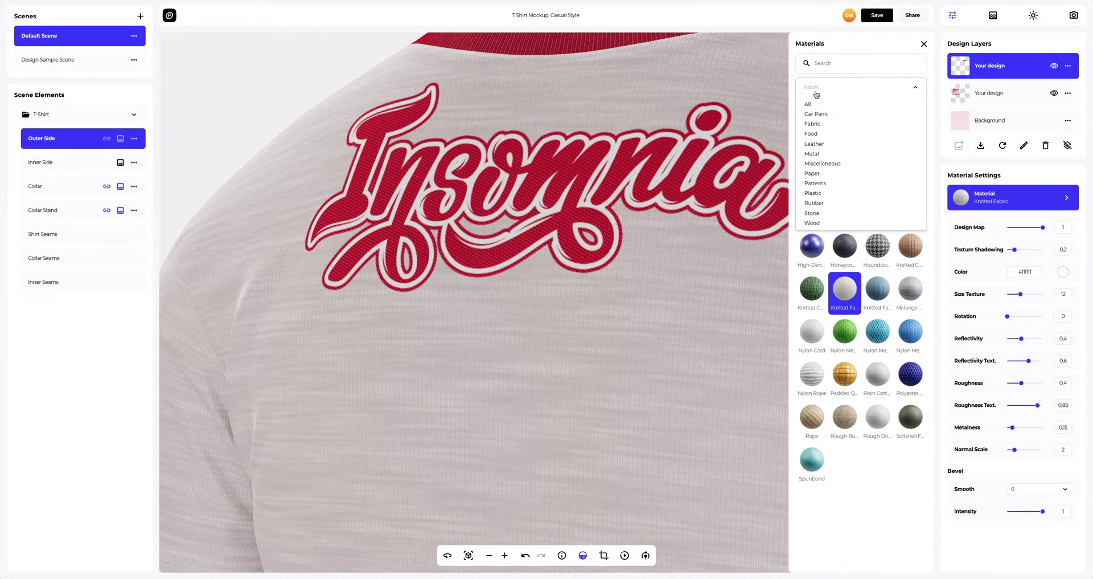
left_click(816, 145)
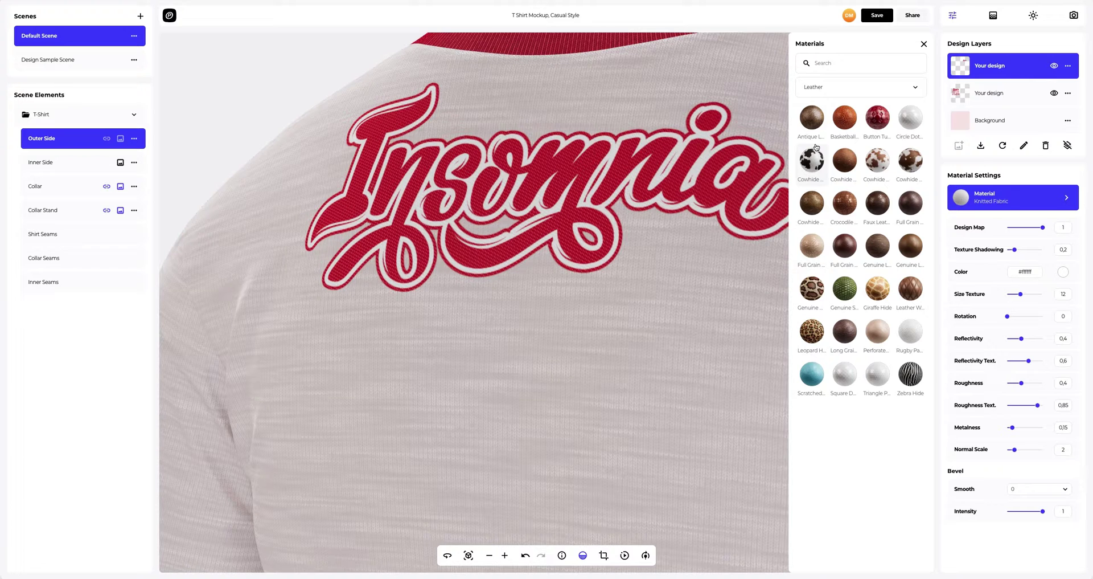
left_click(845, 162)
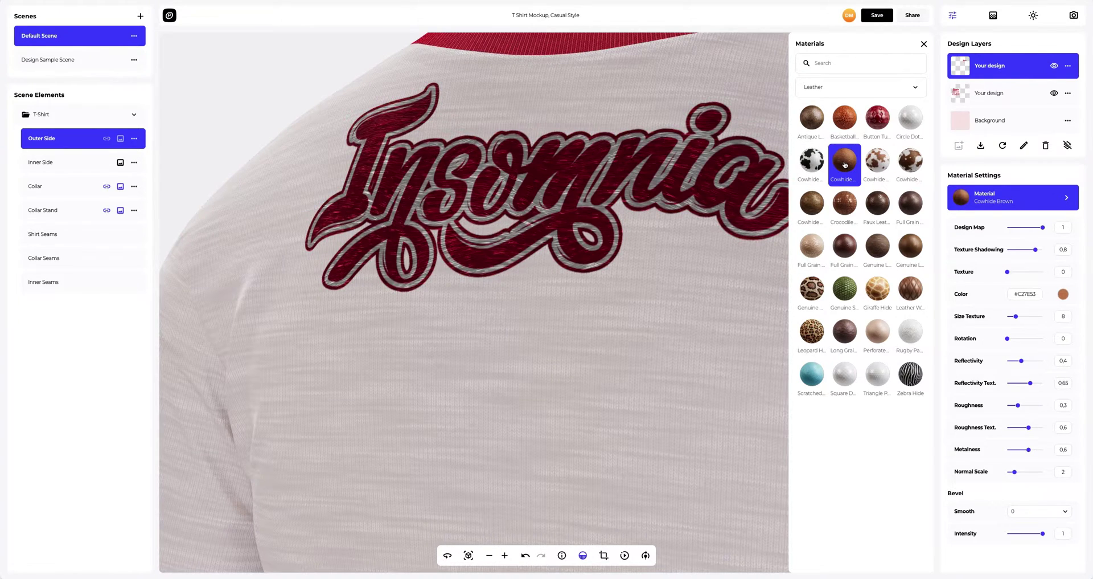
left_click(924, 44)
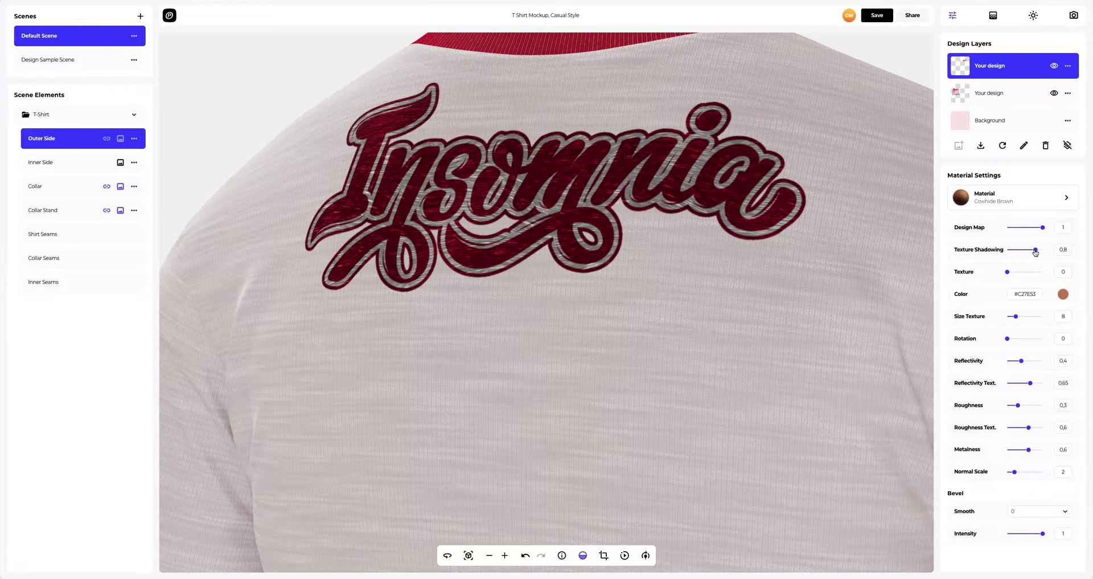
Lower shadowing and roughness, raise reflectivity, and set Bevel Smooth 1 with intensity 0.73
left_click_drag(1035, 252, 1013, 252)
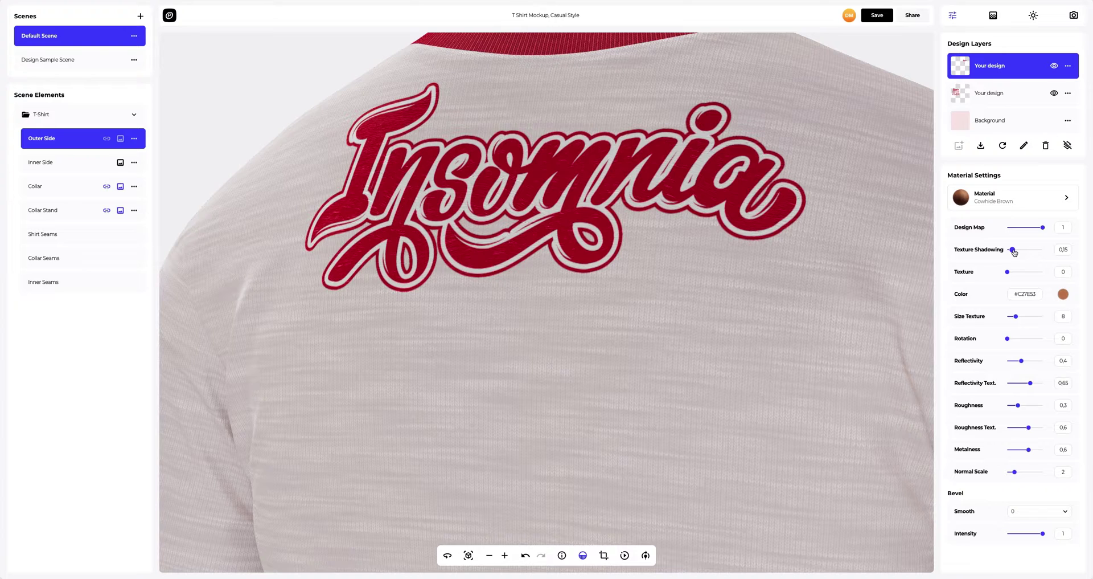
left_click_drag(1023, 362, 1032, 363)
left_click_drag(1028, 428, 1012, 430)
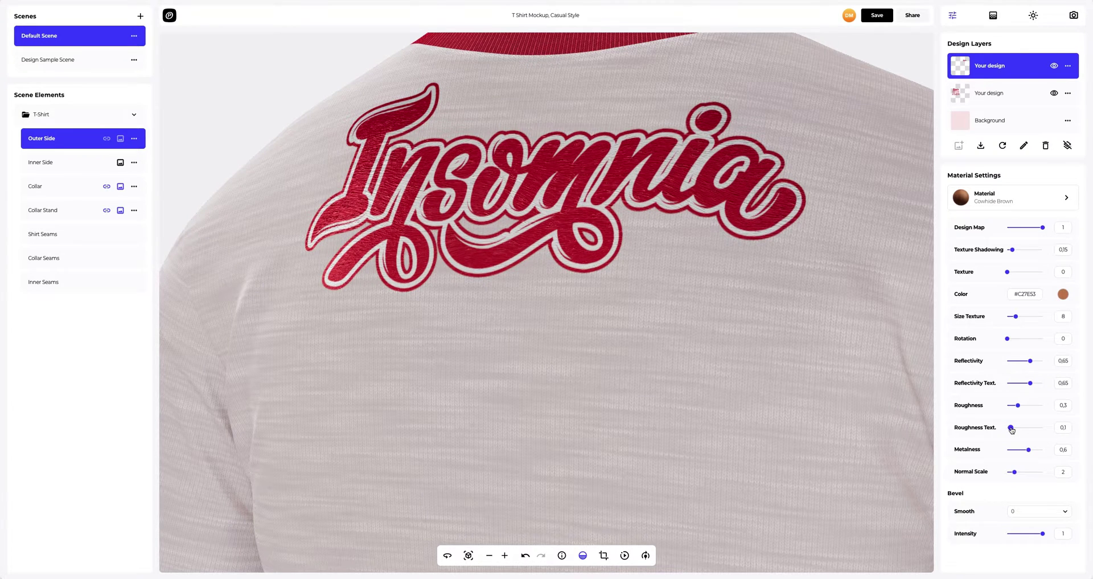
left_click(1054, 518)
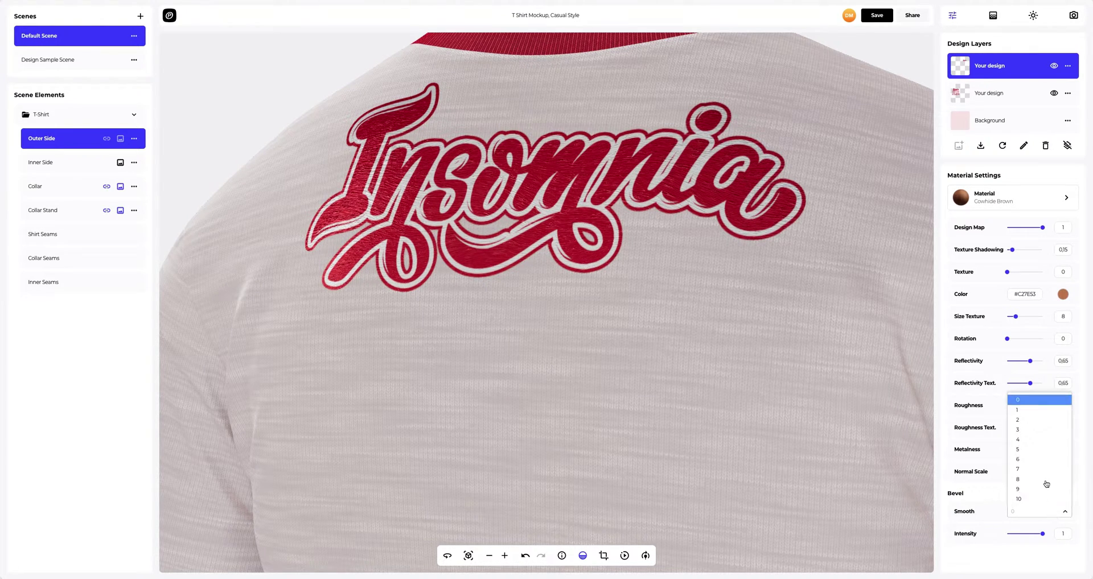
left_click(1029, 413)
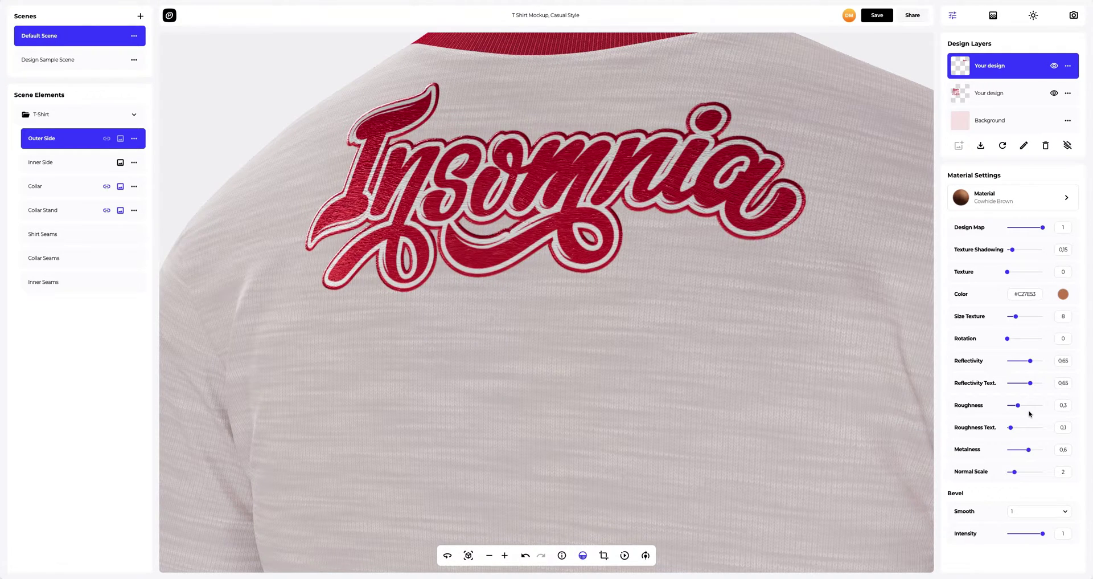
left_click_drag(1045, 537, 1040, 536)
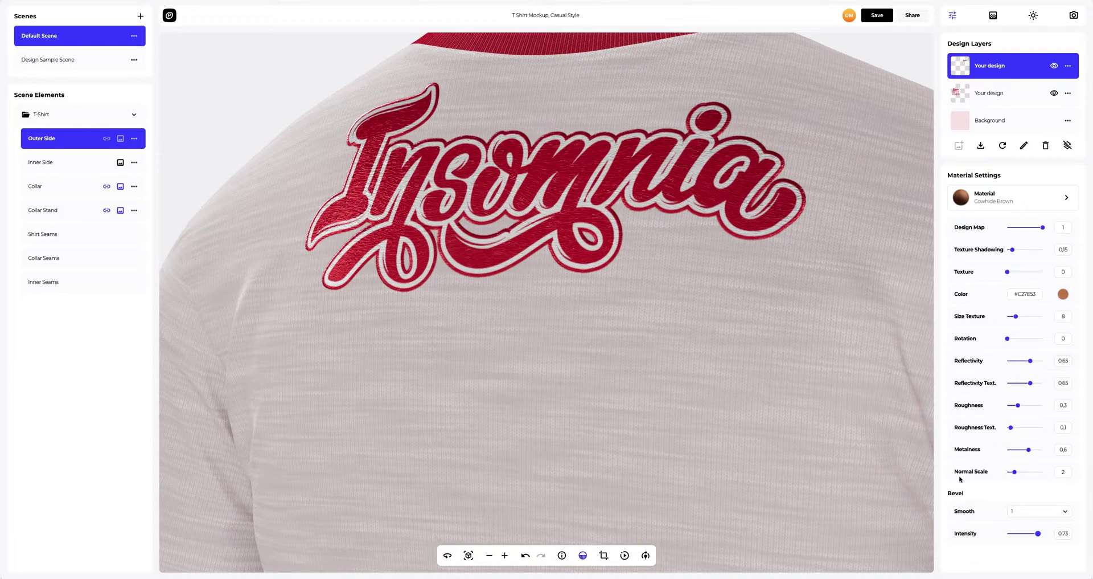
left_click_drag(618, 309, 644, 310)
scroll(644, 310, "down", 5)
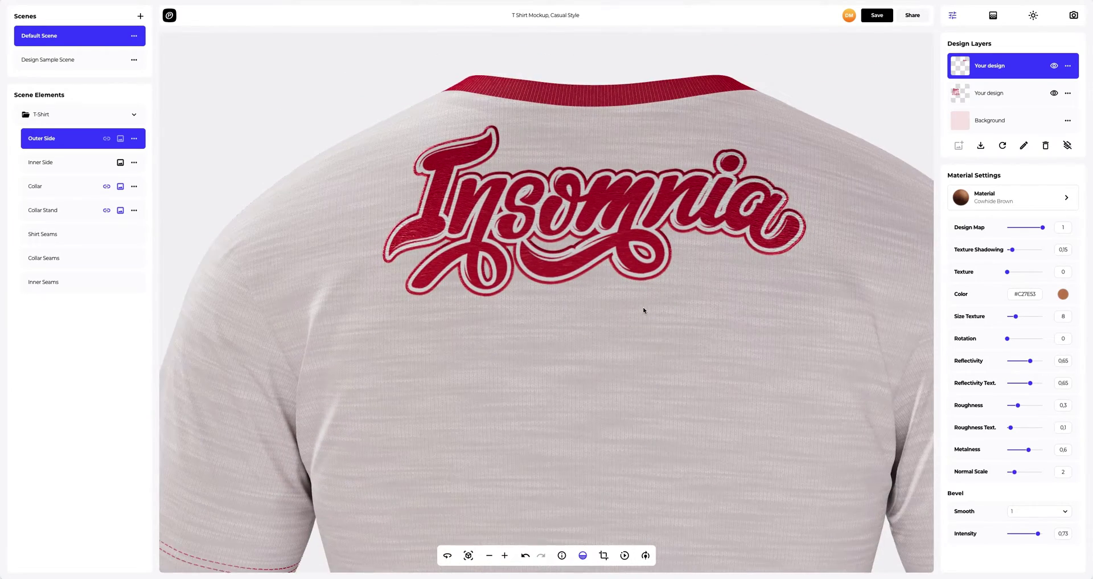
Reset the shirt view, then try purple and hot pink solid background colours
left_click(468, 556)
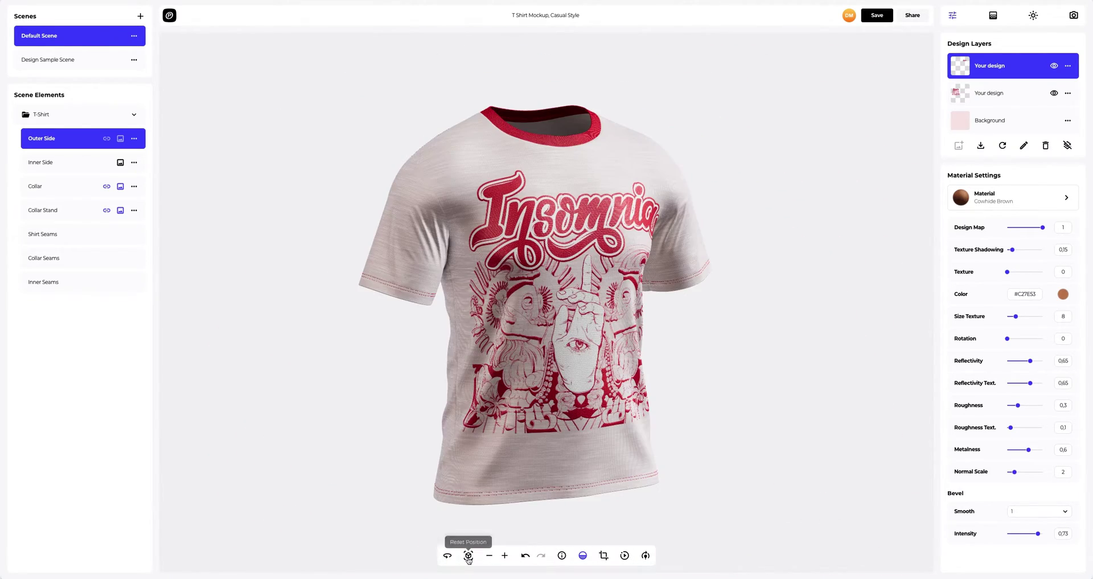
left_click_drag(735, 344, 169, 342)
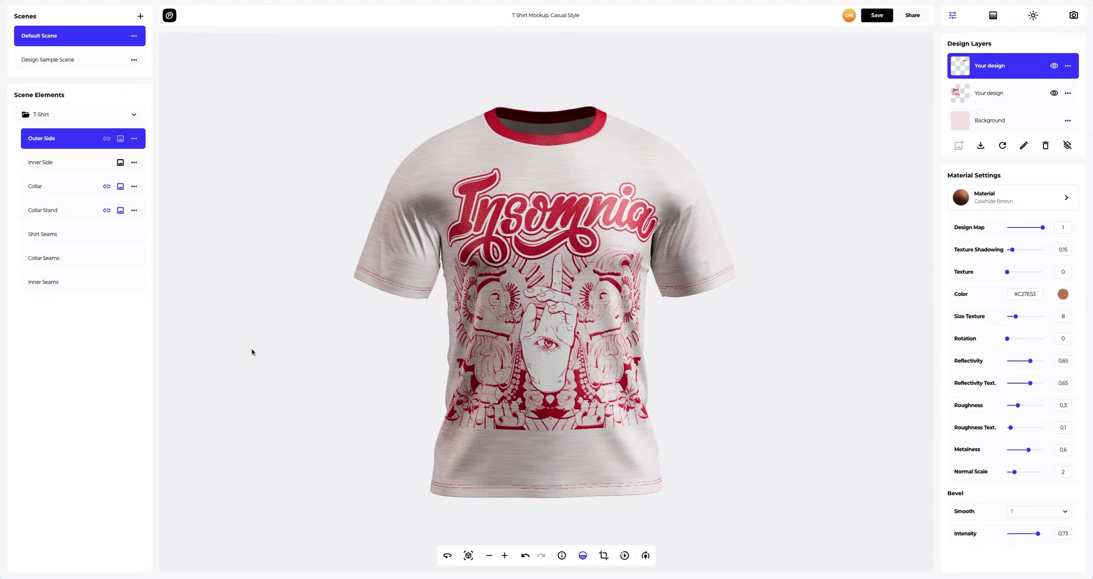
left_click(992, 17)
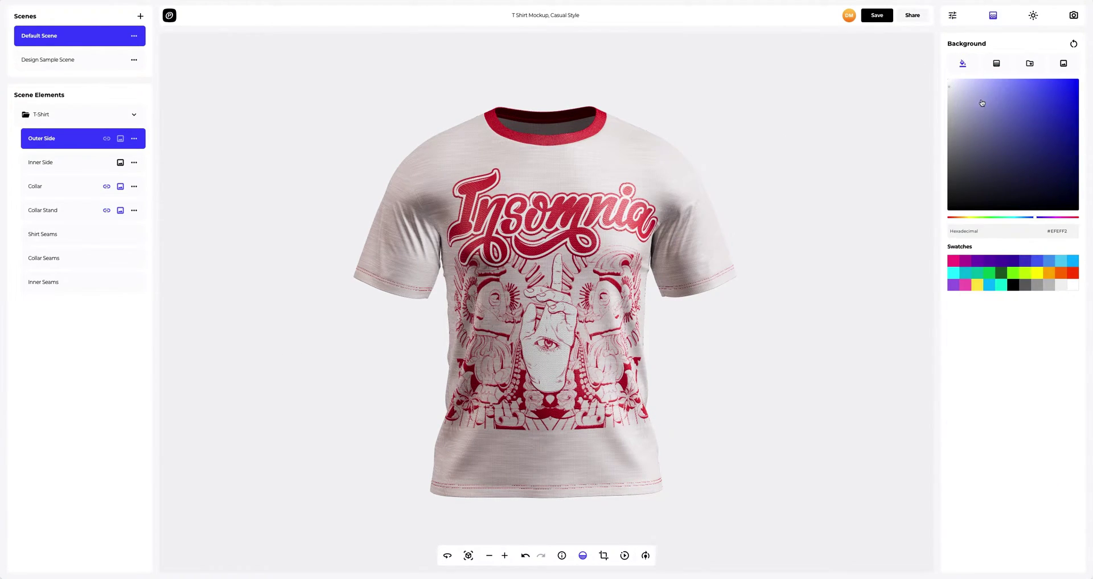
left_click_drag(983, 106, 988, 202)
left_click(955, 263)
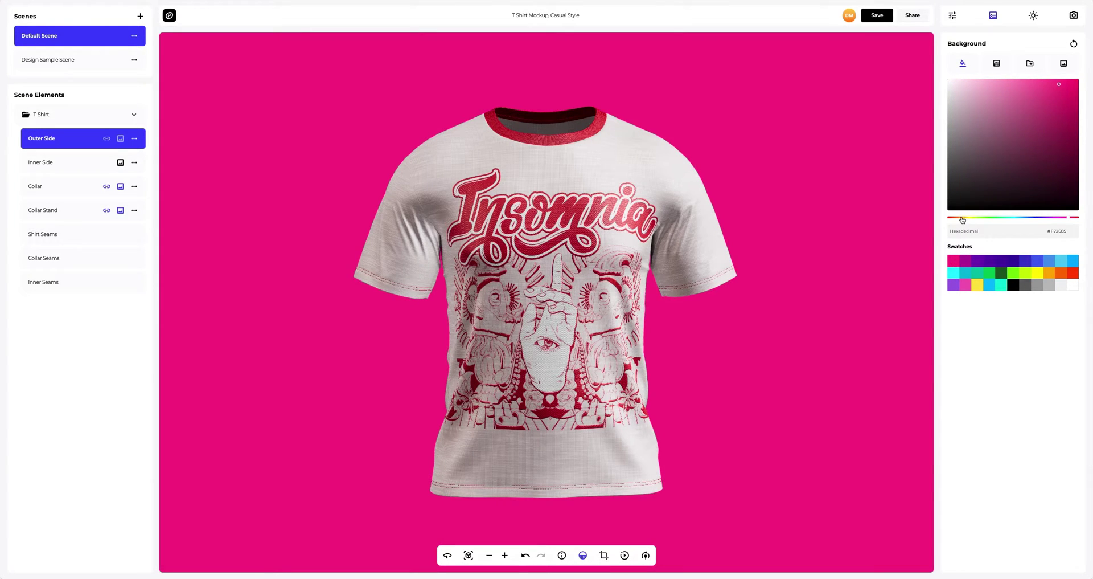
Try deep brown and salmon backgrounds, then switch to a light grey linear gradient
left_click(976, 179)
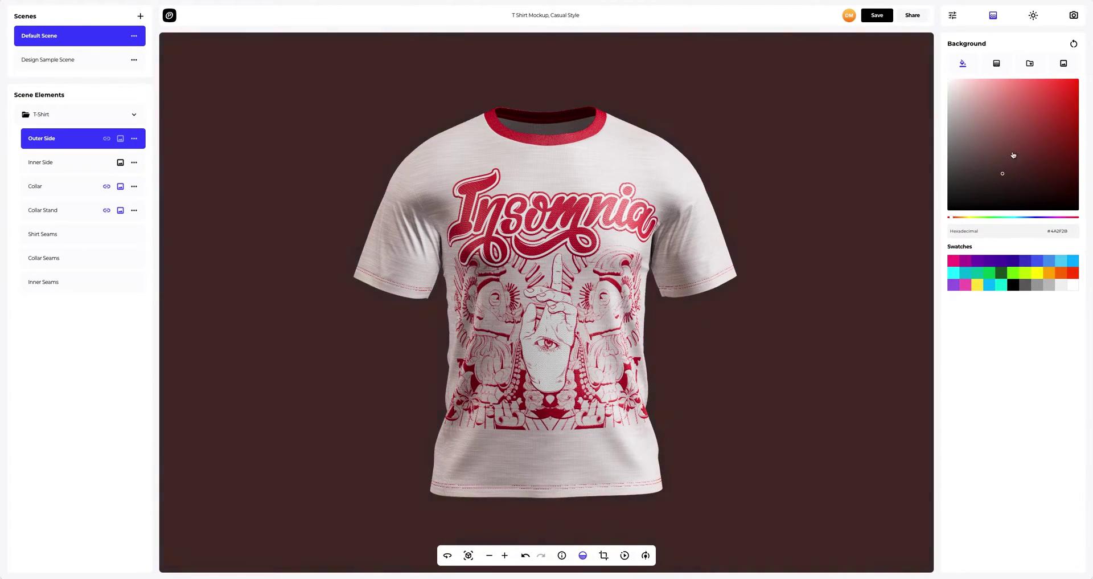
left_click_drag(1014, 155, 1003, 89)
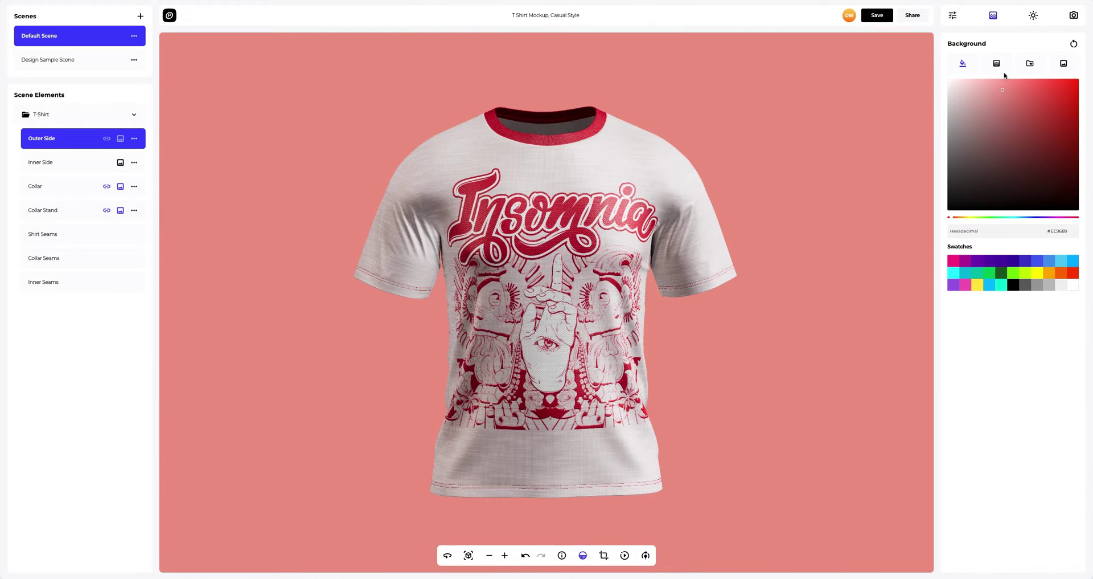
left_click(997, 64)
left_click(1064, 112)
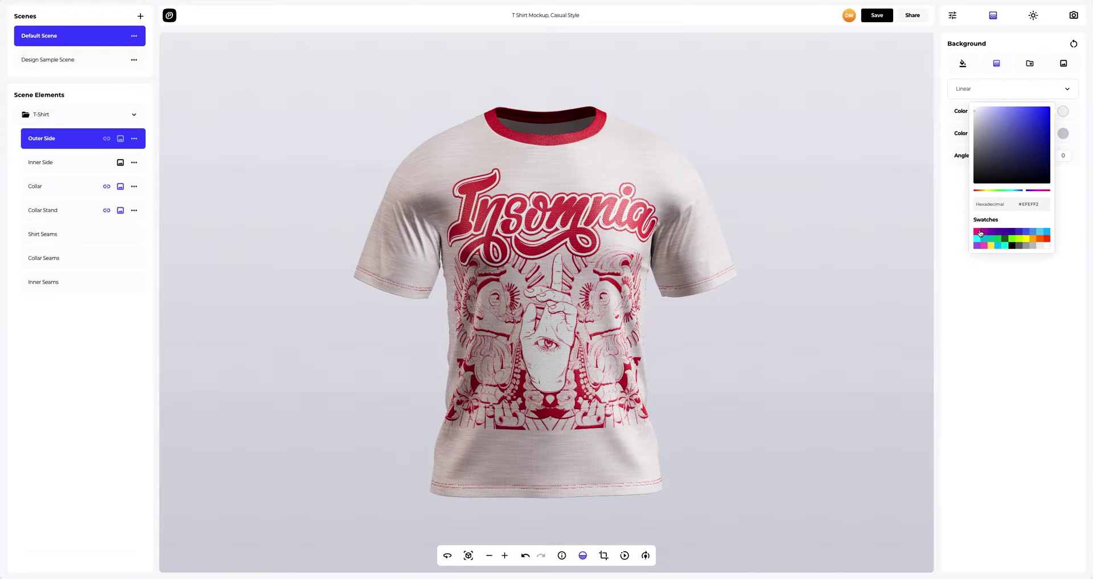
Make the background a red-to-black gradient, rotate its angle, and change it to Radial
left_click(981, 233)
left_click_drag(979, 194, 975, 194)
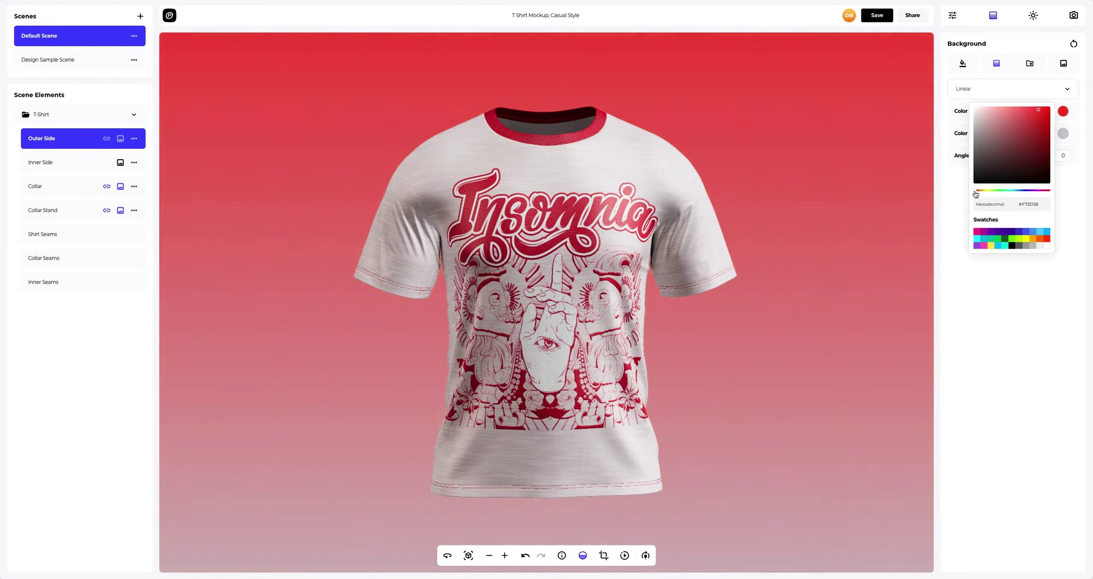
left_click(1063, 134)
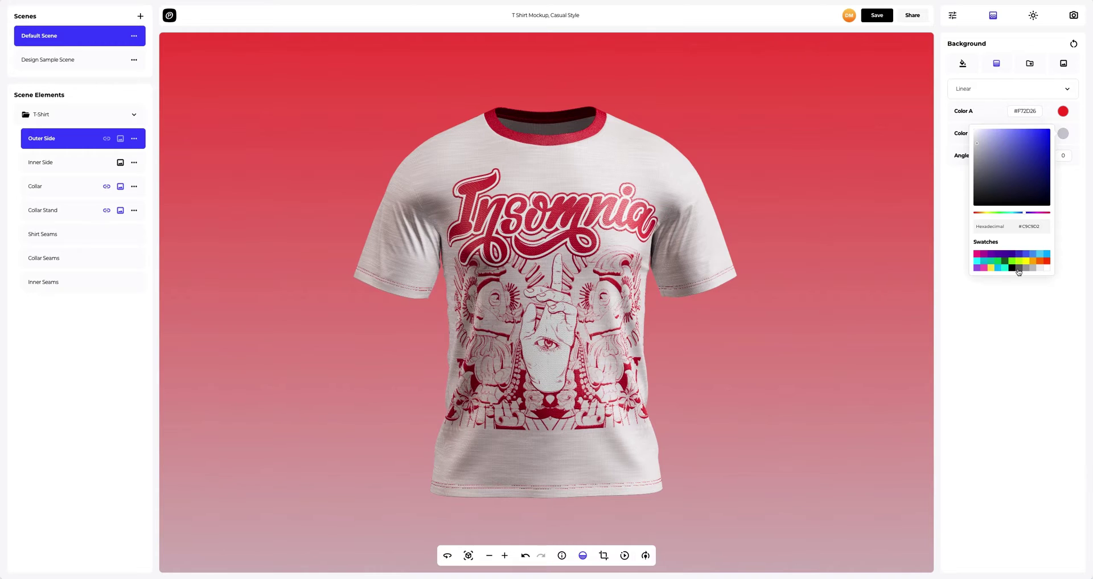
left_click(1019, 269)
left_click(1013, 268)
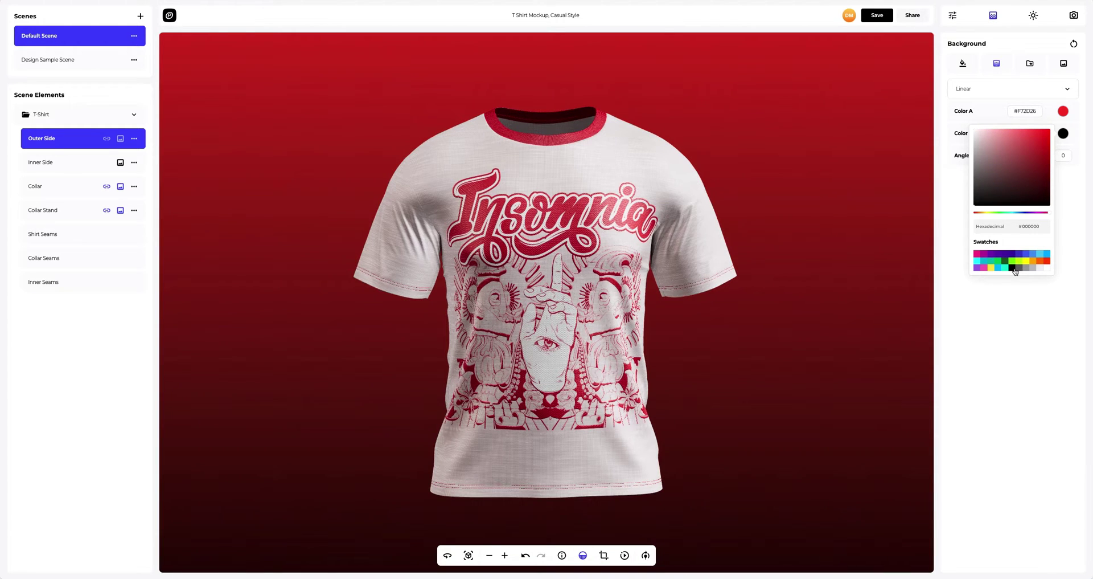
left_click(957, 262)
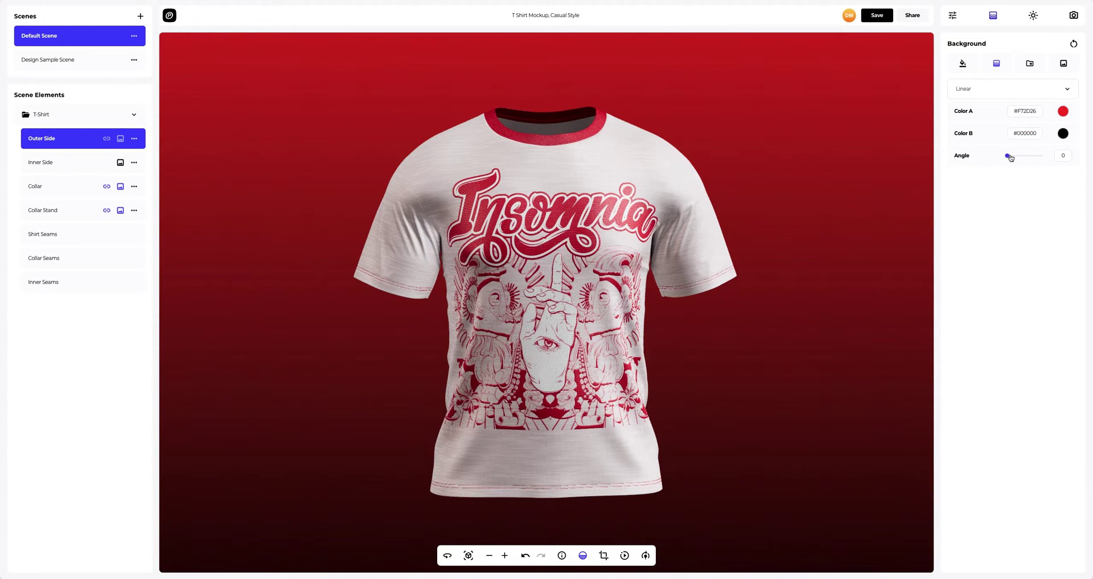
left_click_drag(1009, 157, 1045, 157)
left_click(979, 88)
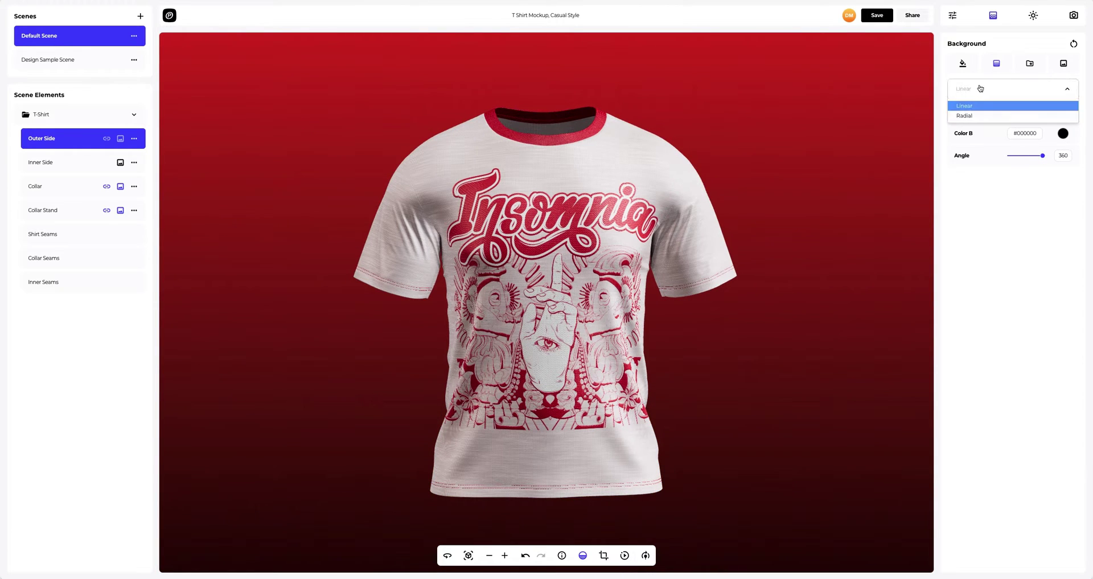
left_click(966, 120)
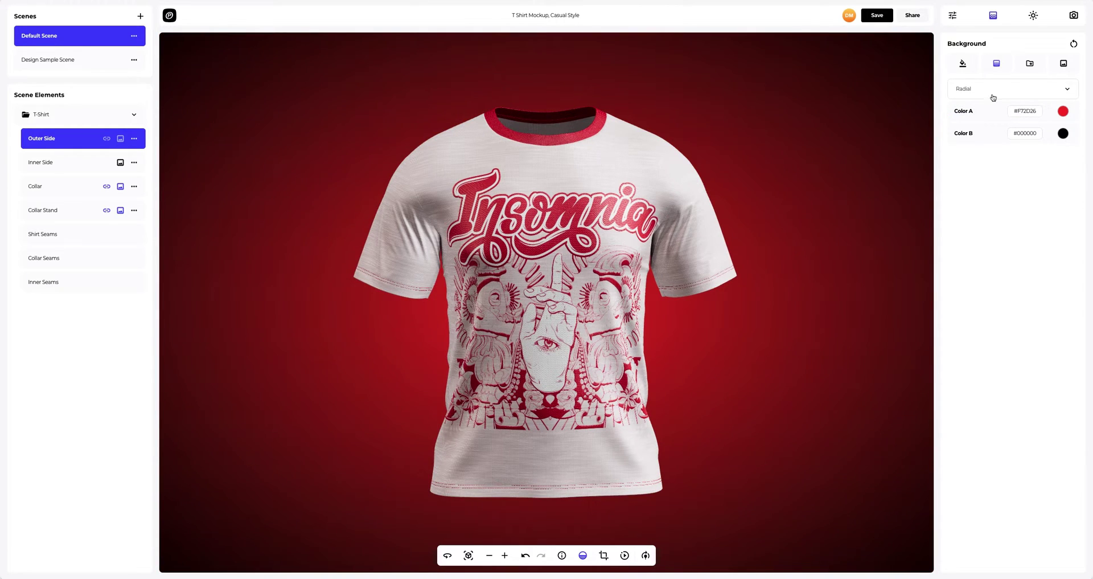
Try the dark blue, purple-pink and red-magenta preset backgrounds, then choose the Image option
left_click(1030, 65)
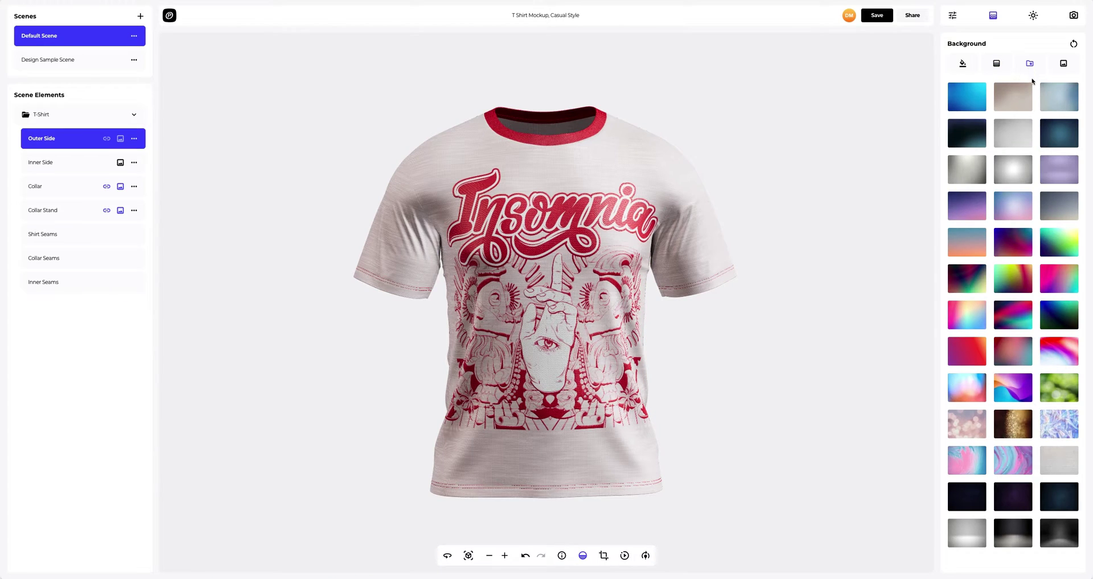
left_click(1054, 130)
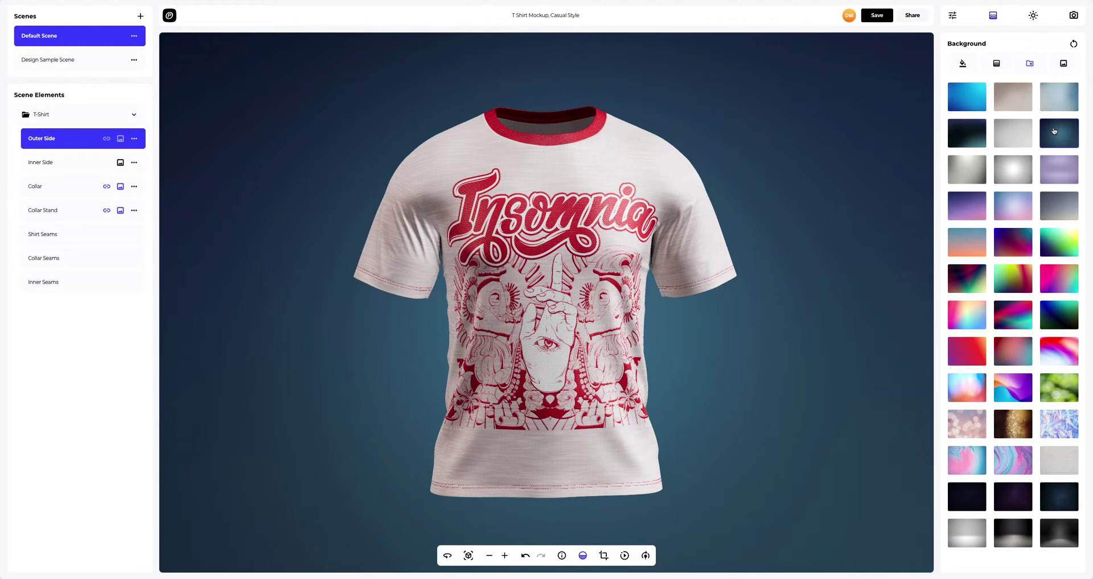
left_click(969, 207)
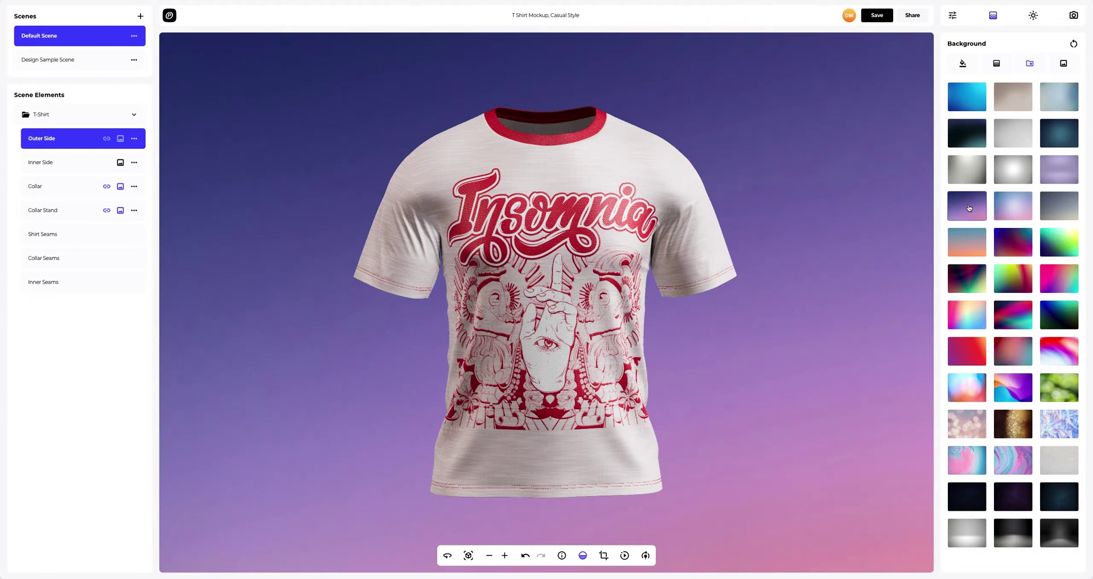
left_click(971, 350)
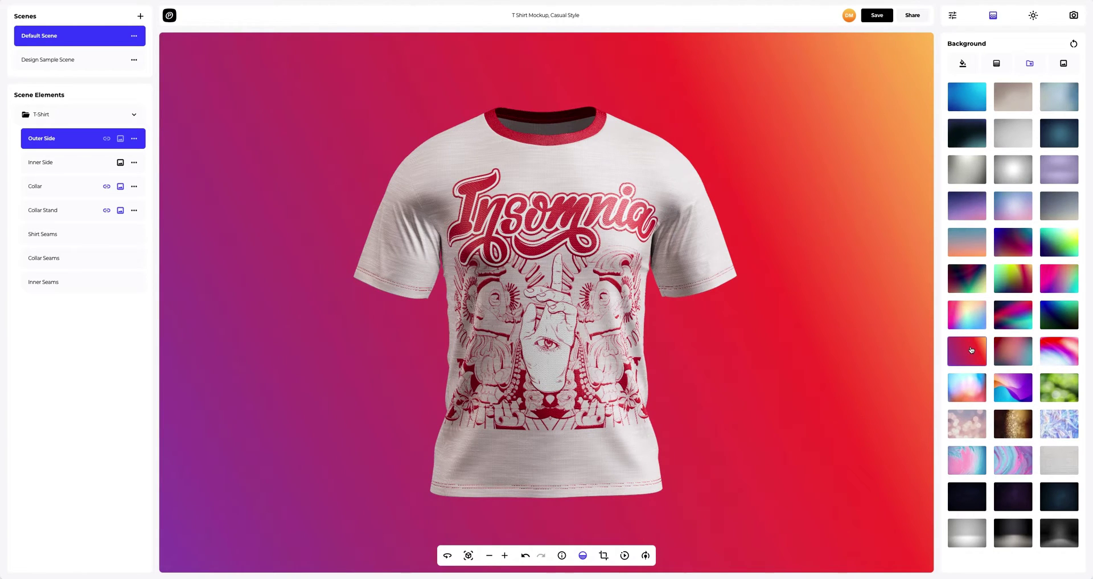
left_click(1063, 63)
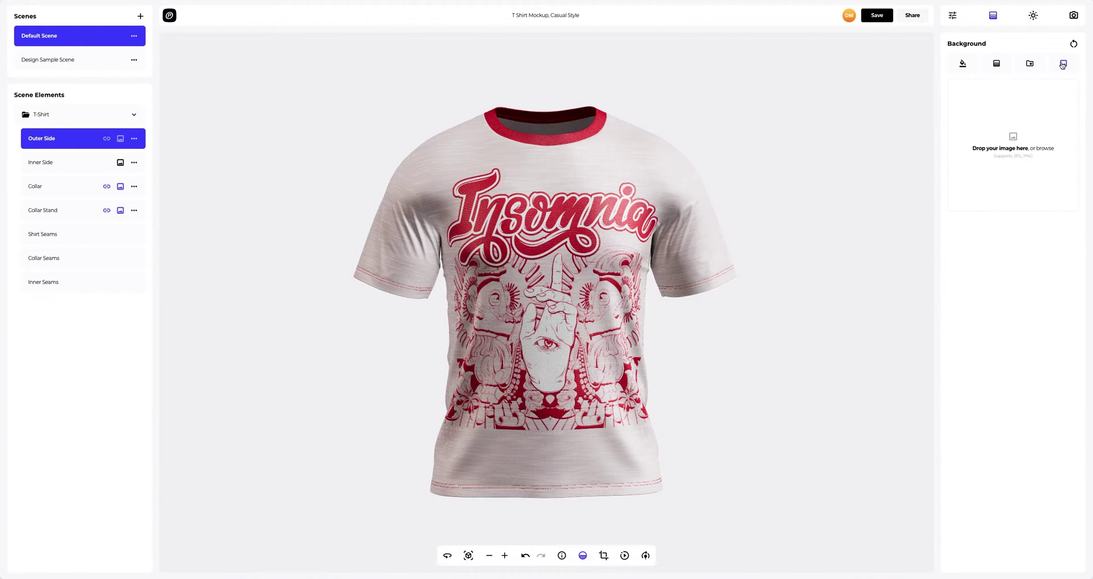
Upload Background.png as the scene background and turn off Frame Crop
left_click(1014, 139)
left_click(484, 101)
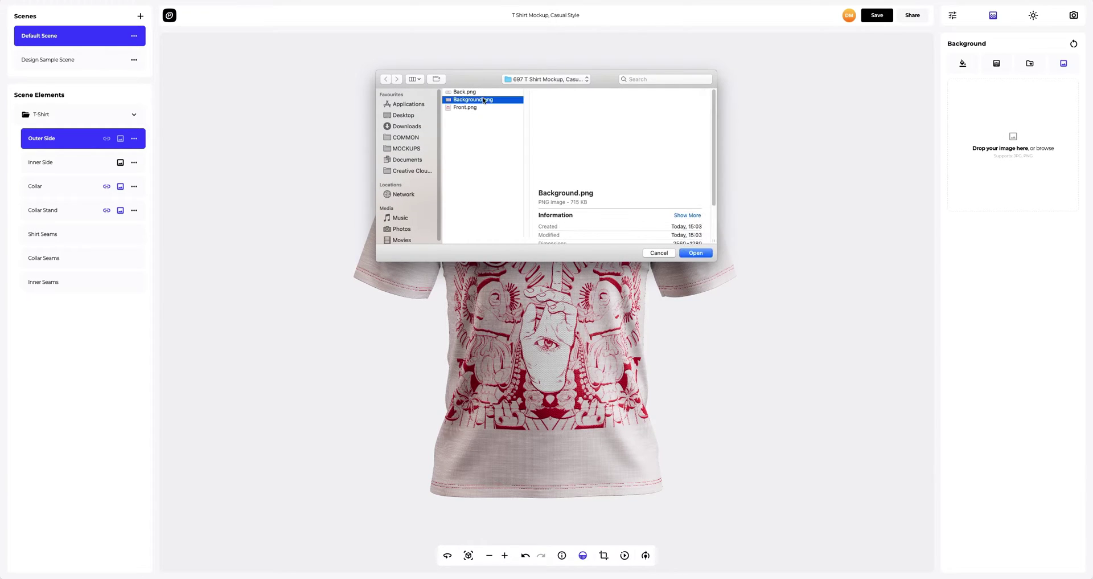
left_click(691, 252)
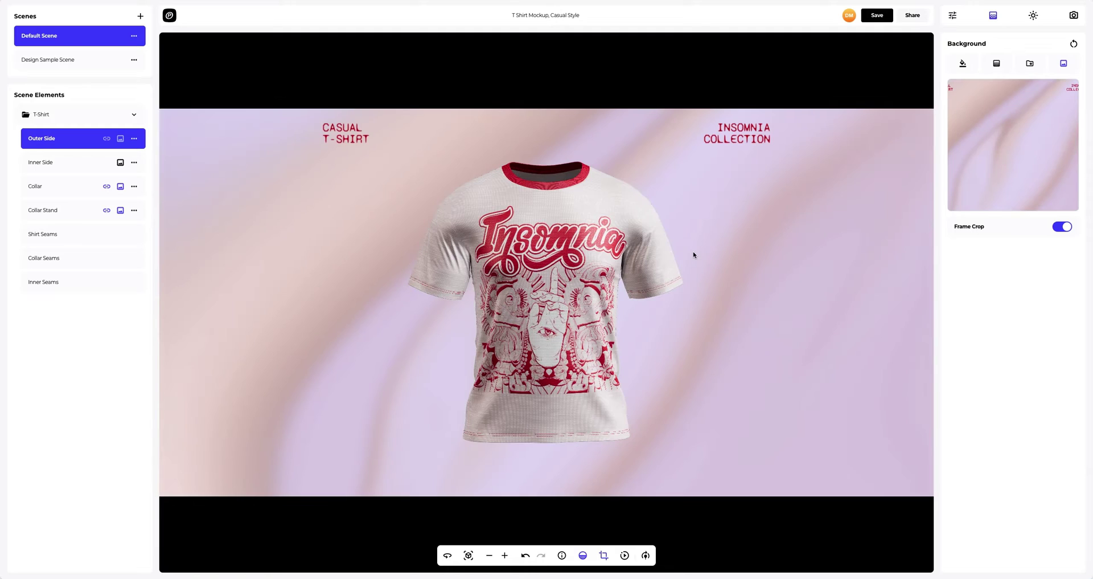
left_click(1063, 227)
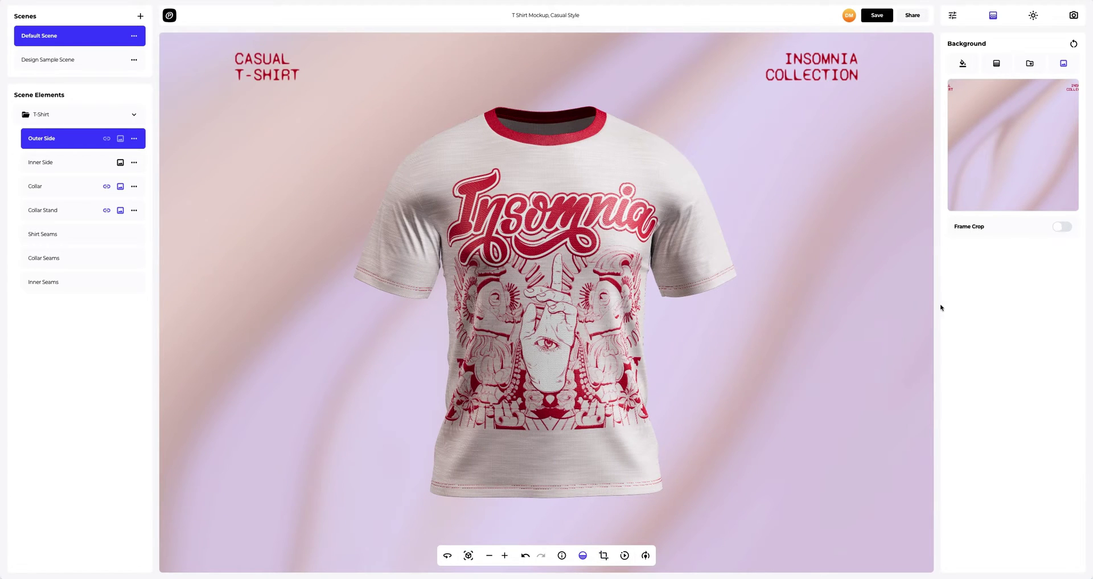
Strengthen the shirt's lighting and preview auto-rotation, stopping at the front view
left_click(646, 556)
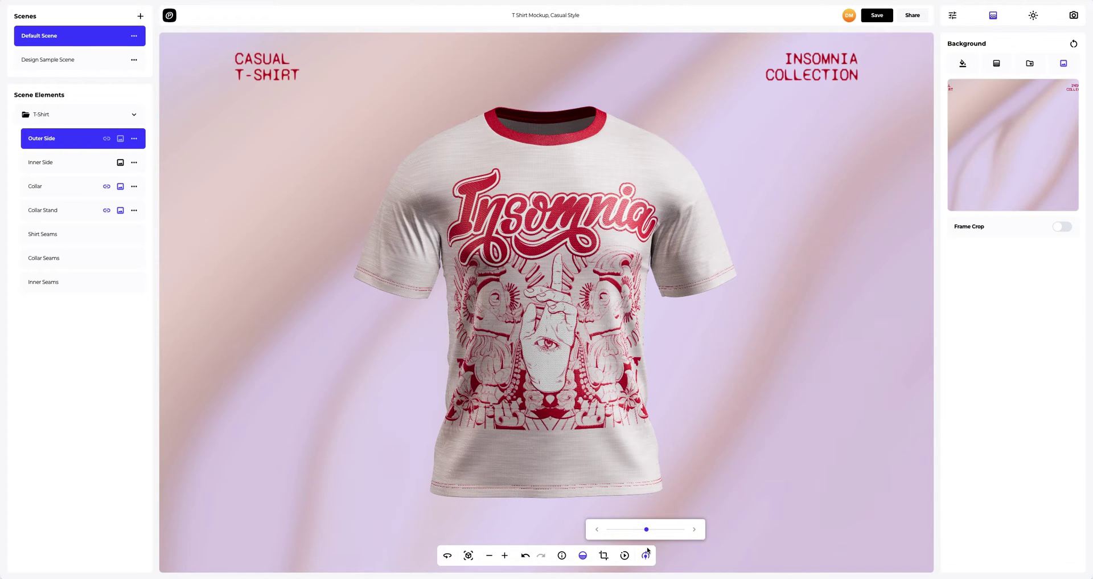
left_click_drag(648, 531, 672, 529)
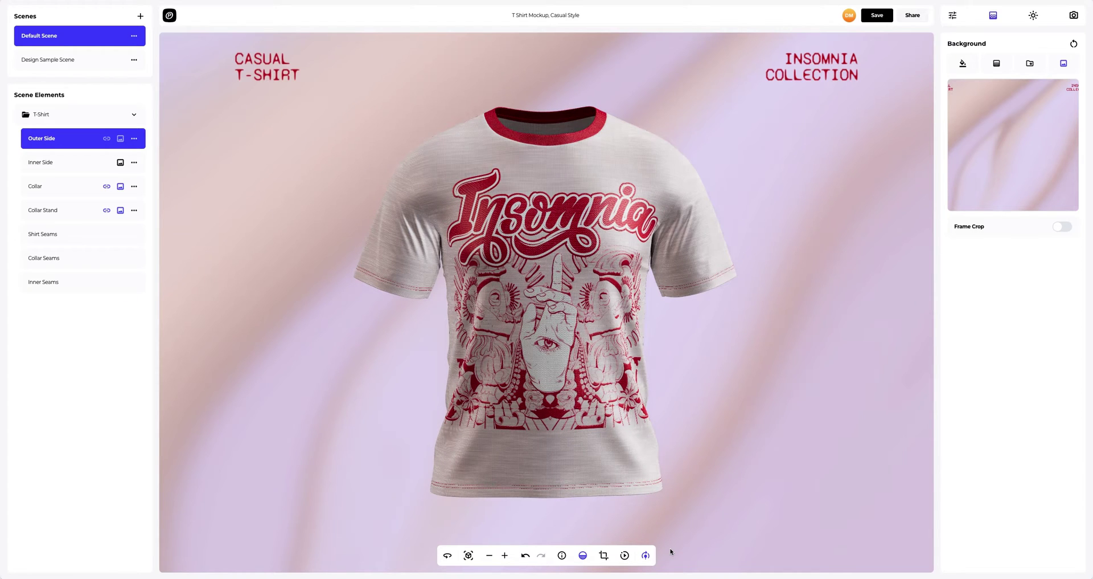
left_click(628, 556)
left_click(631, 555)
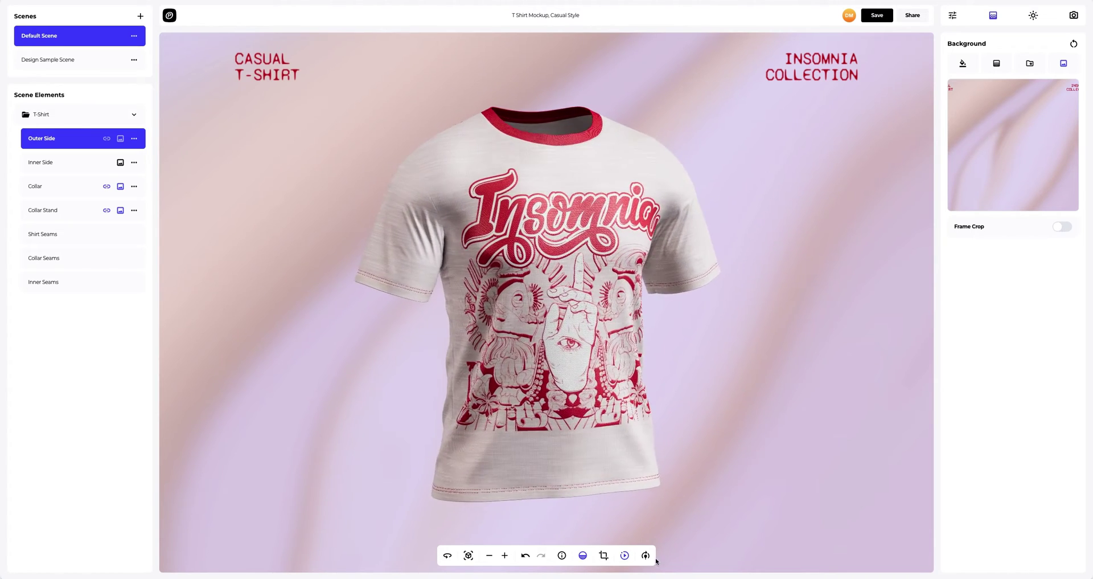
left_click(620, 558)
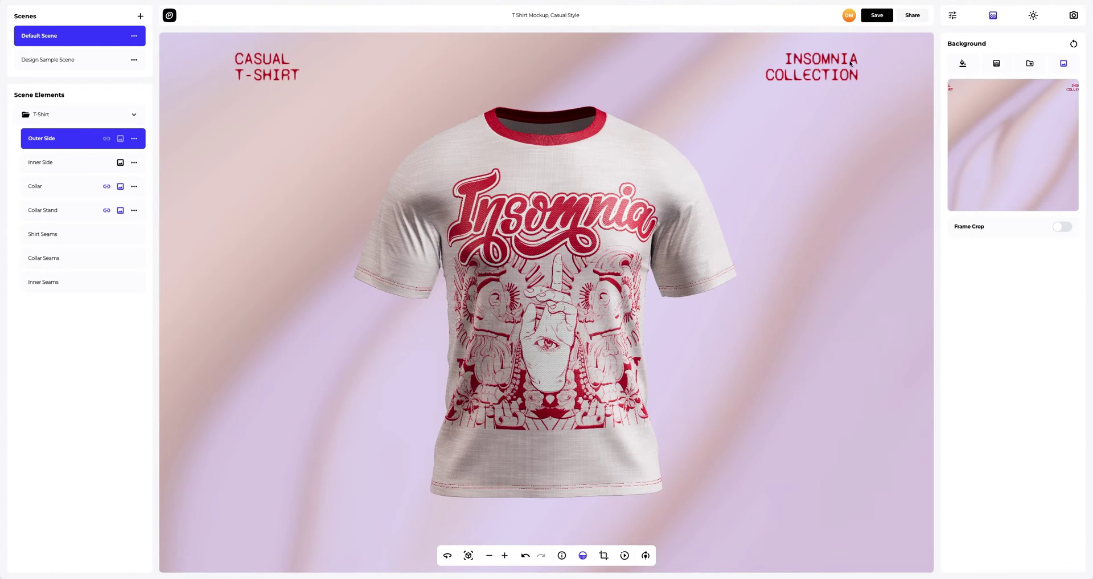
Save the project and enable public access to generate a share link and embed code
left_click(873, 17)
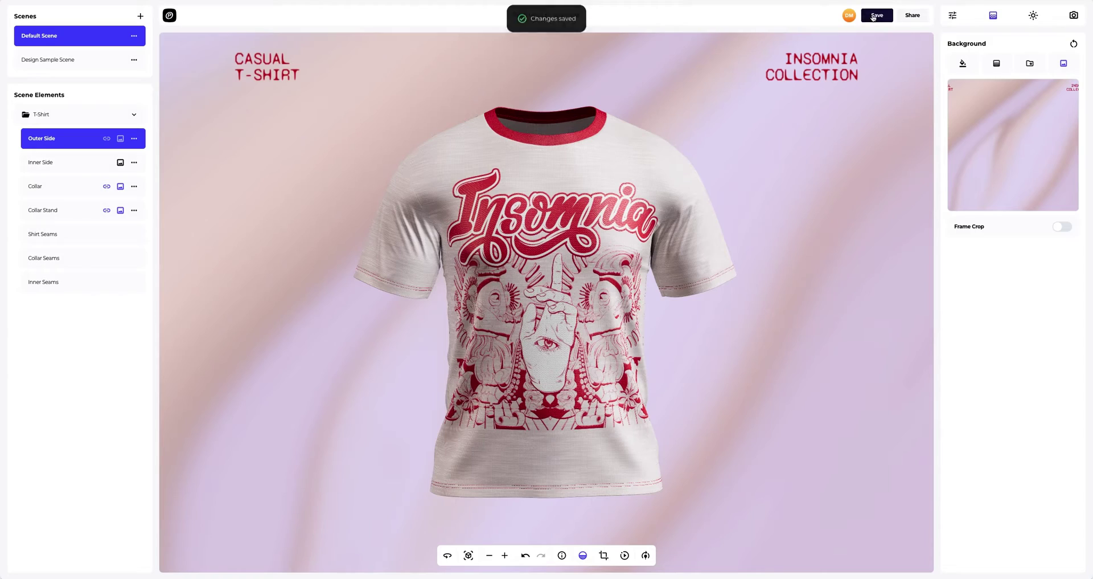
left_click(917, 16)
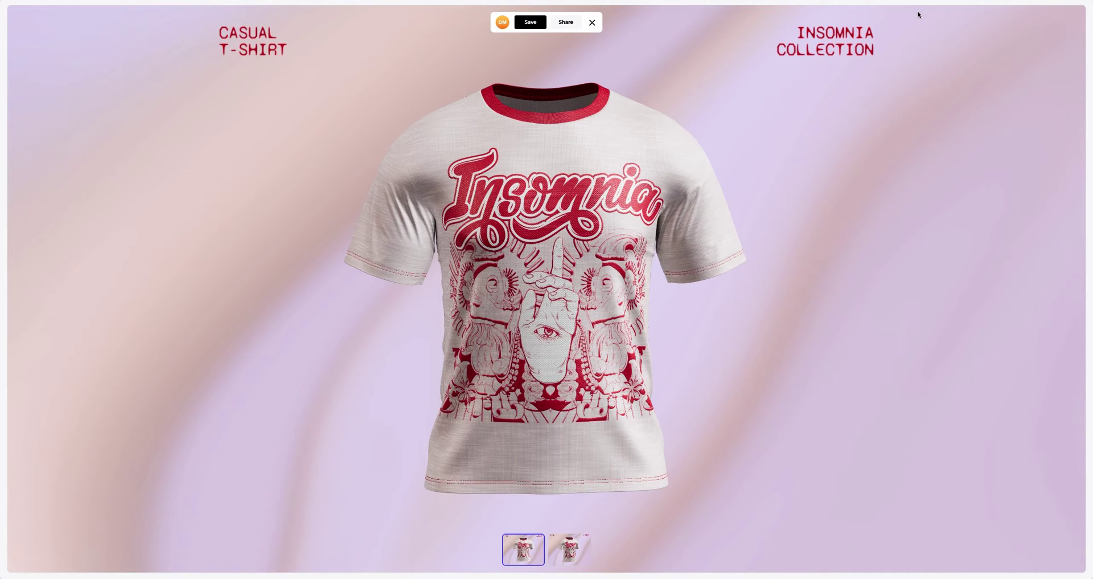
left_click(562, 23)
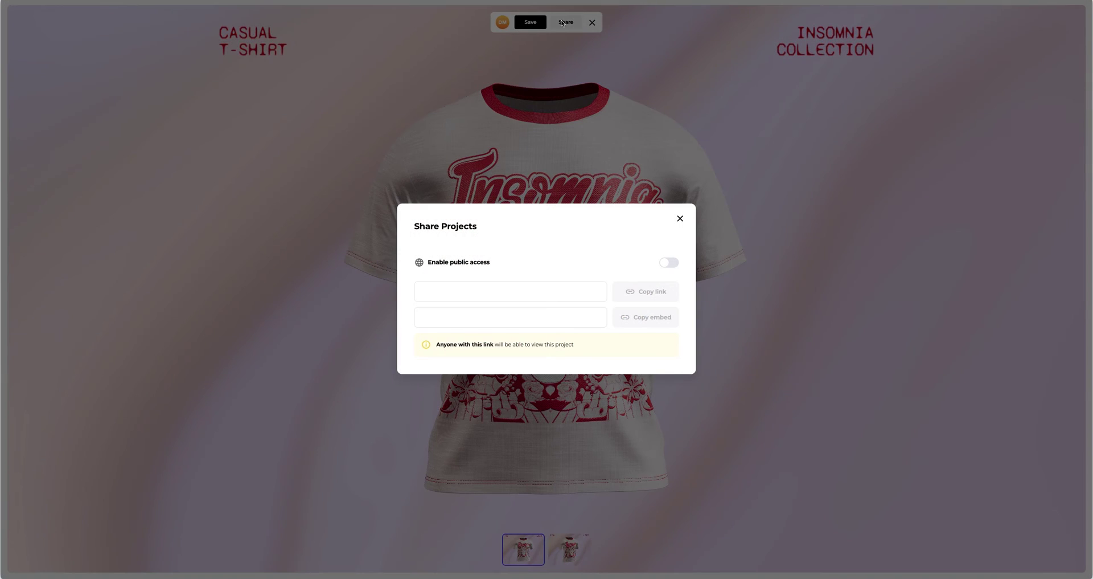
left_click(662, 262)
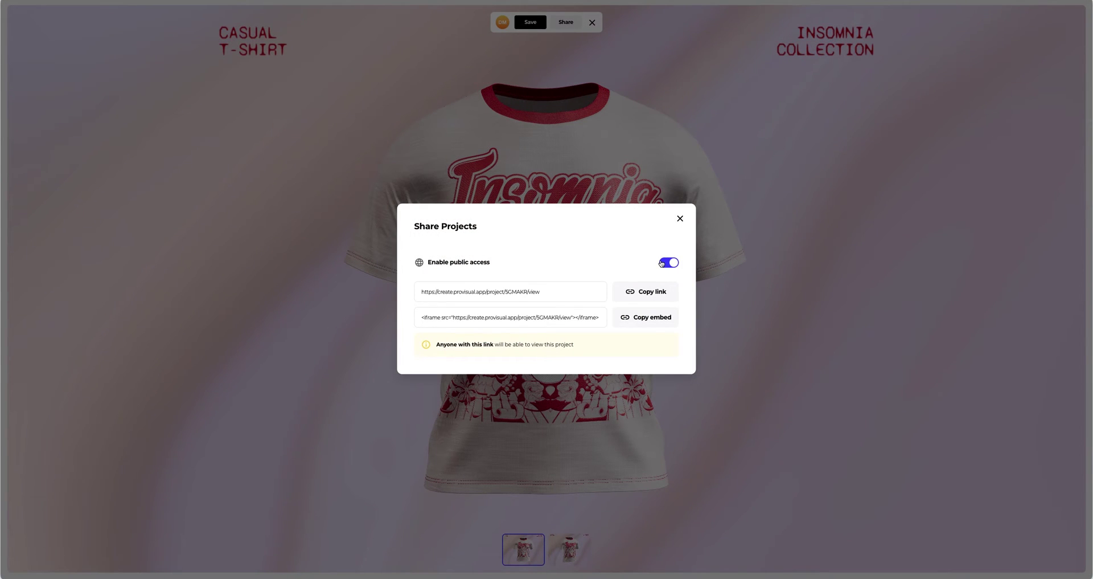